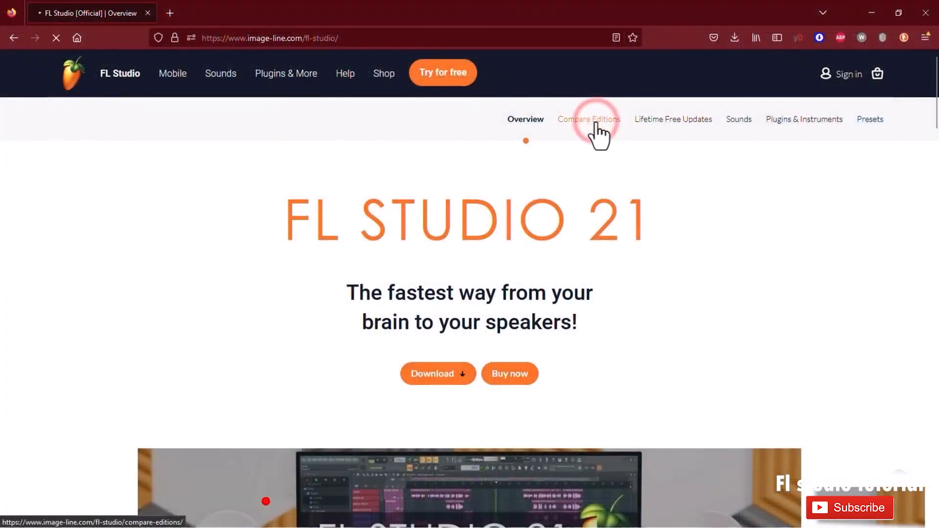
Look through the FL Studio overview page and compare the editions' prices and features on the comparison page.
left_click(596, 126)
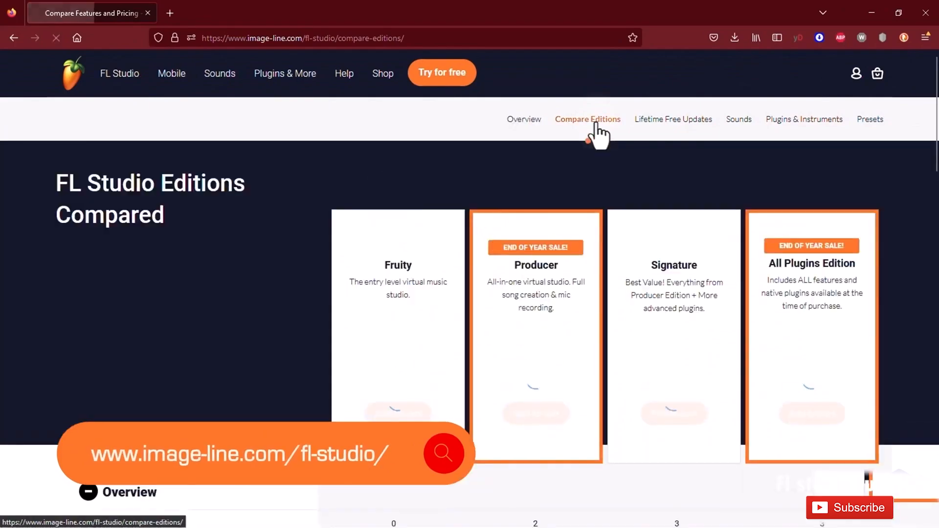
left_click(596, 126)
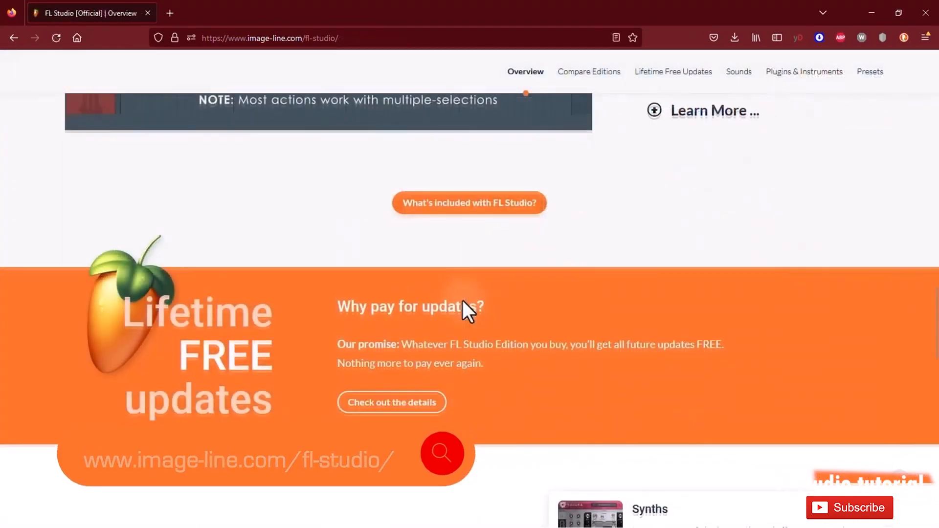
scroll(462, 296, "down", 2)
scroll(262, 220, "up", 1)
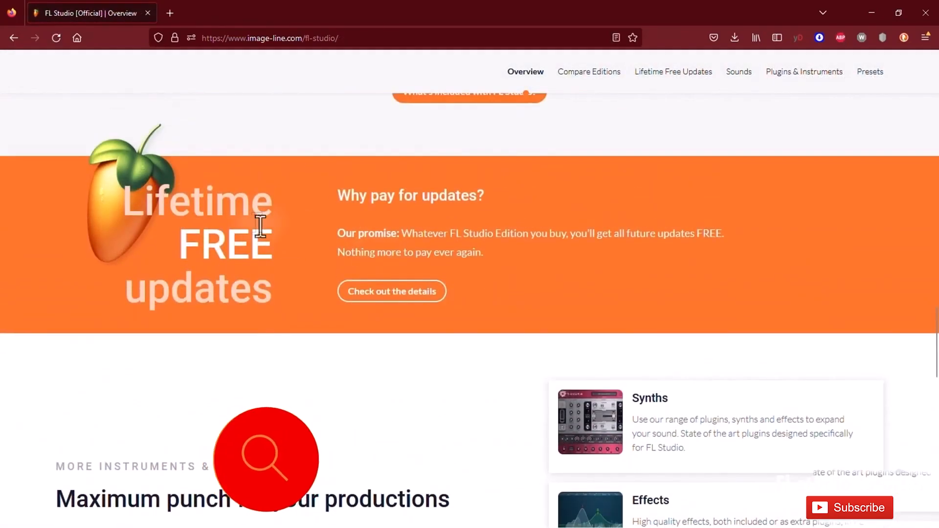
left_click_drag(248, 236, 293, 314)
left_click(270, 280)
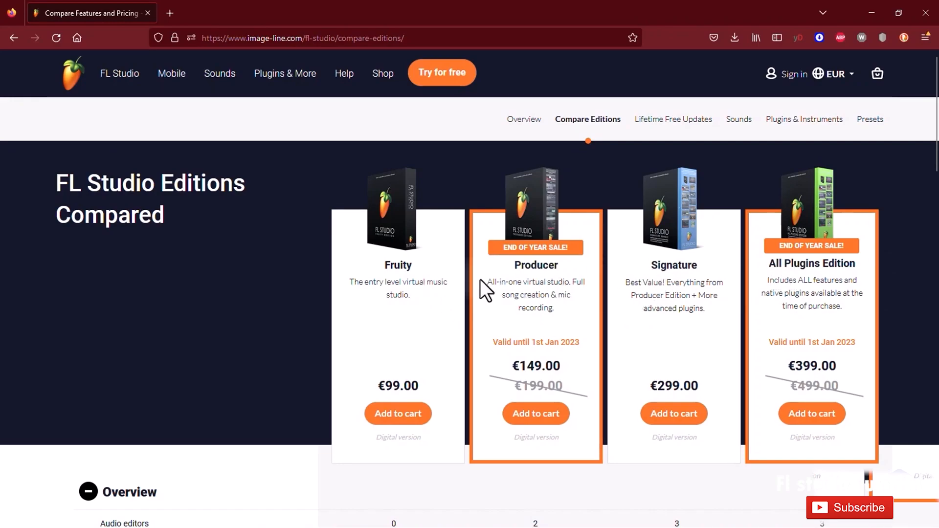
scroll(479, 281, "down", 5)
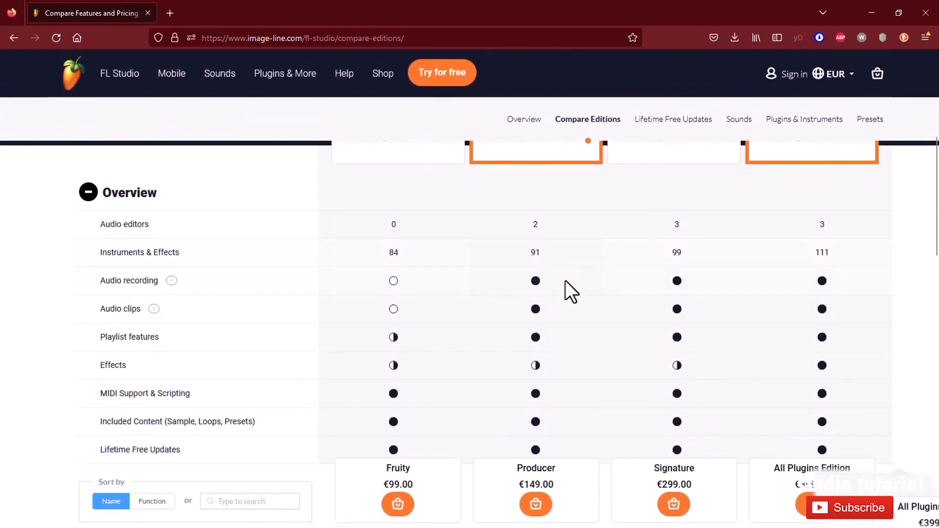
scroll(615, 287, "down", 2)
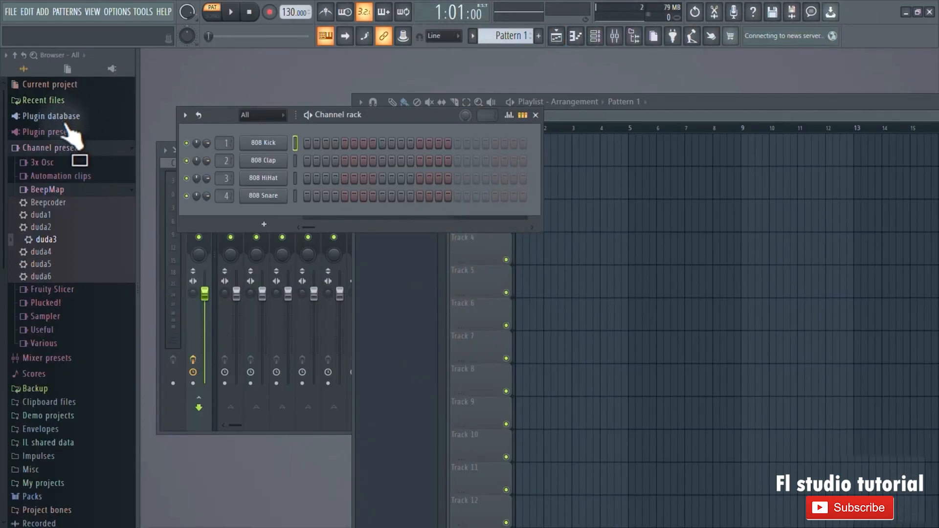
Collapse the BeepMap and Channel presets folders in the browser, and briefly check the Misc folder.
left_click(46, 189)
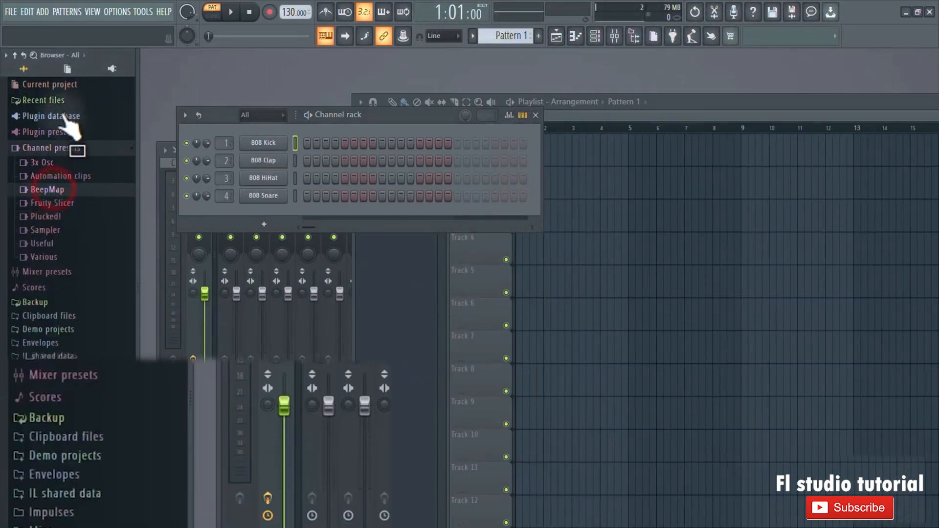
left_click(57, 147)
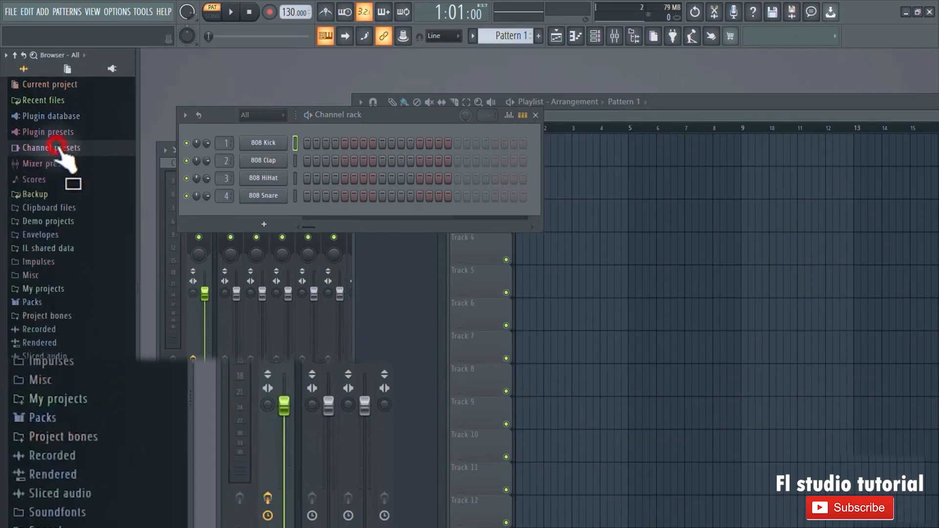
left_click(43, 275)
left_click(44, 275)
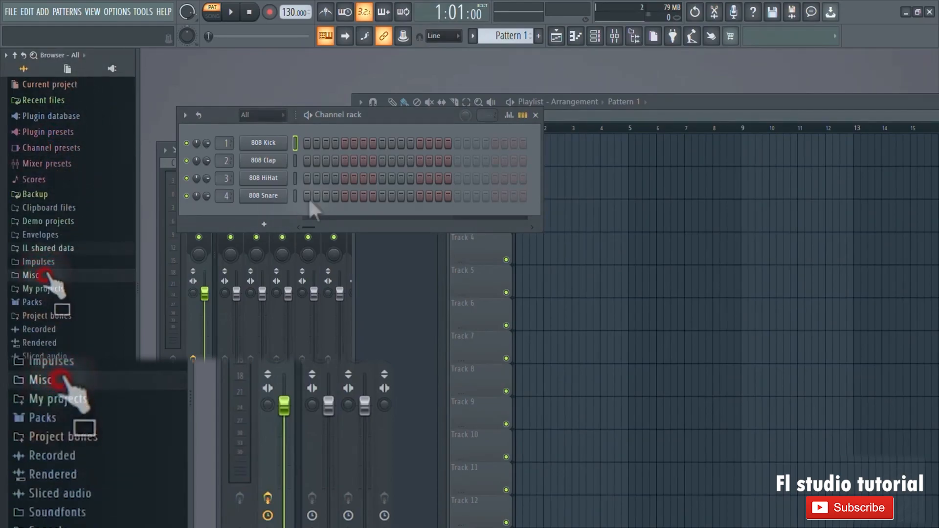
Rearrange the Channel rack, Playlist and Mixer windows in the workspace, and close and reopen the Mixer.
left_click_drag(390, 116, 369, 126)
left_click_drag(706, 101, 677, 94)
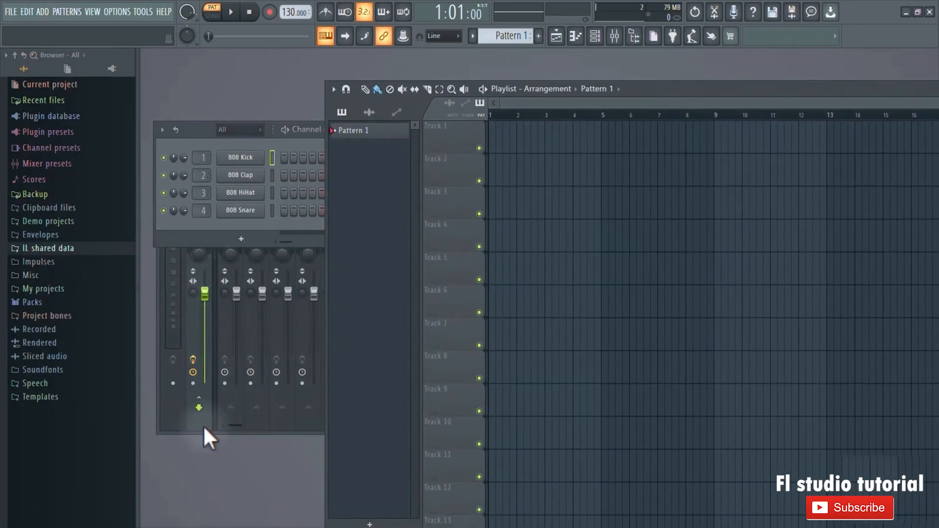
left_click(205, 429)
left_click_drag(386, 149, 331, 206)
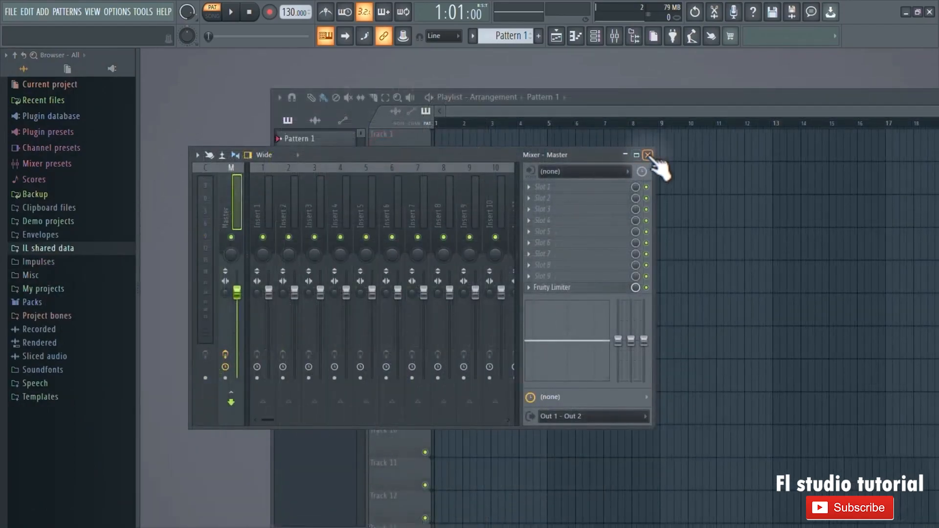
left_click(647, 155)
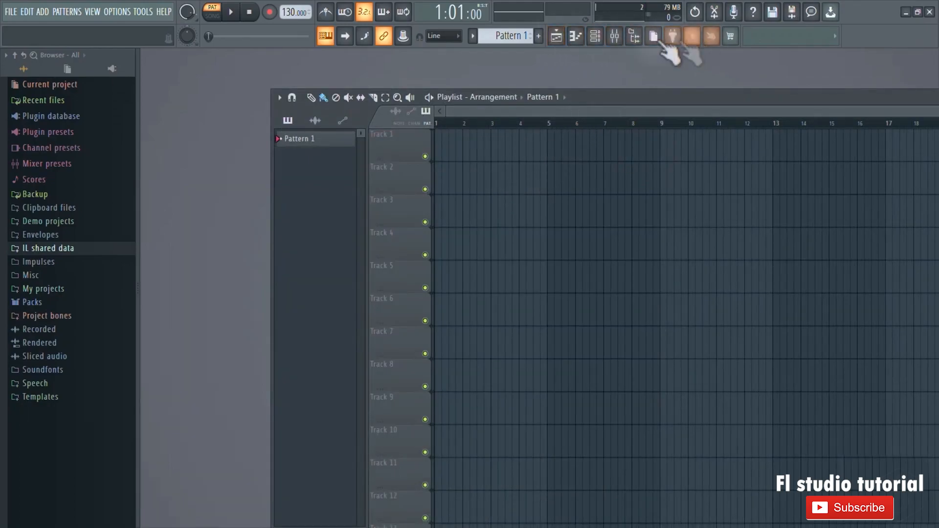
left_click(613, 37)
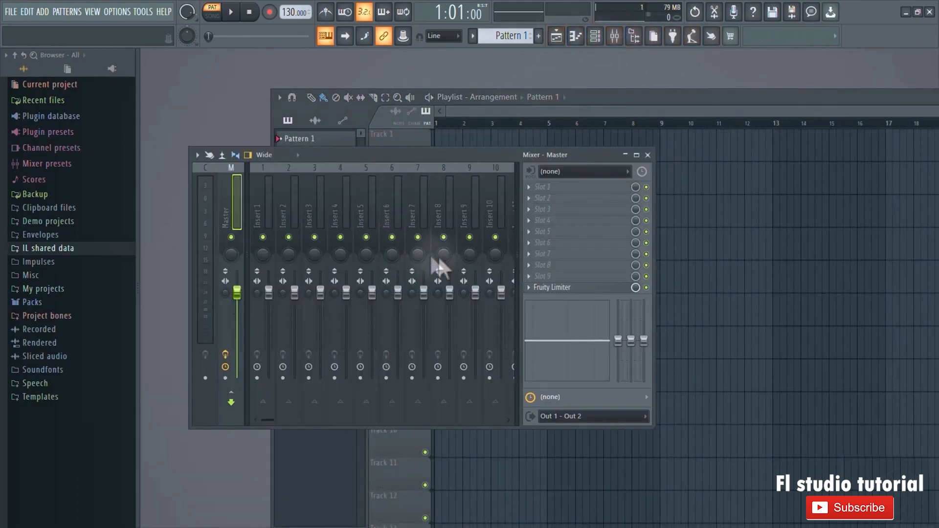
Create a new project from the Minimal template named Basic.
left_click(11, 11)
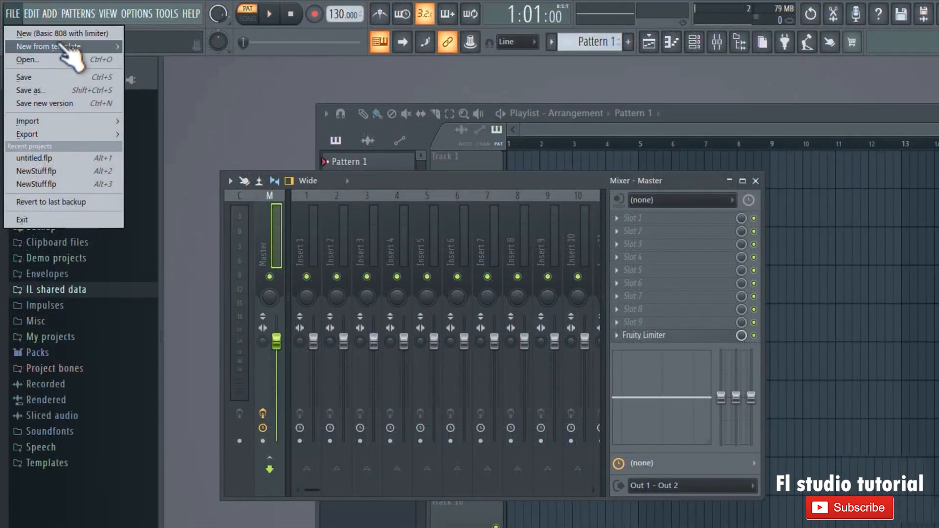
mouse_move(83, 47)
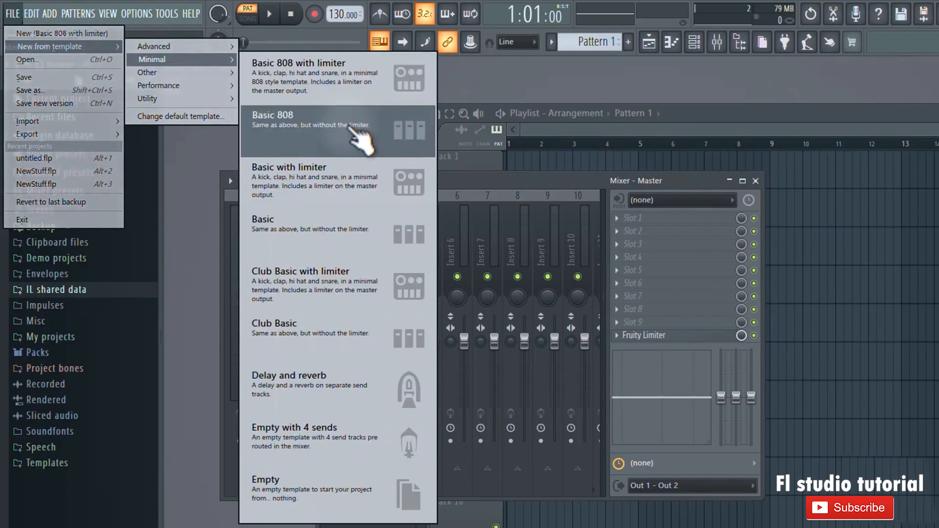
left_click(312, 233)
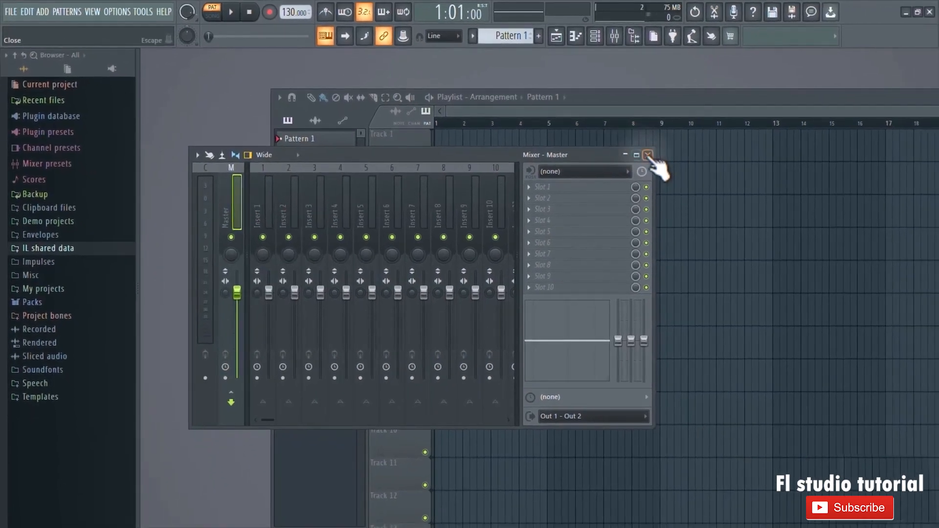
Close the Mixer and toggle the Playlist's visibility, leaving the Playlist open.
left_click(648, 156)
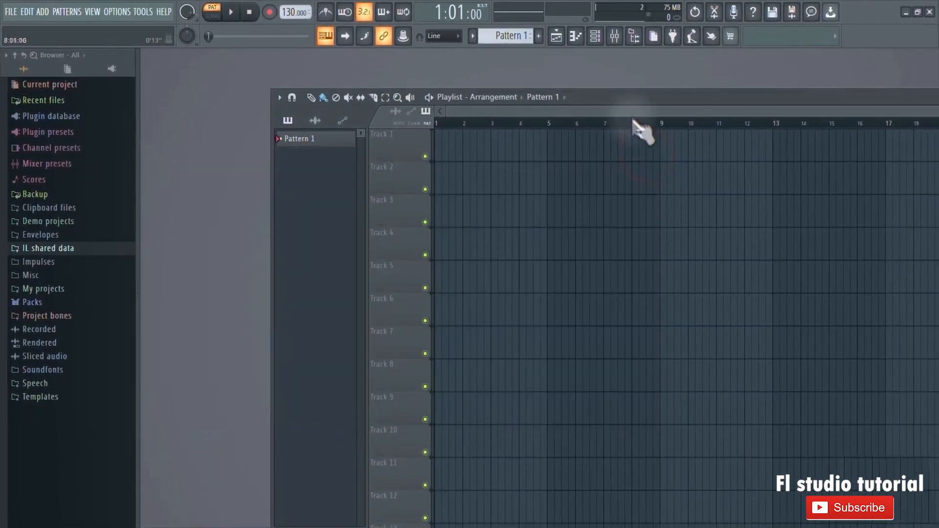
left_click(563, 41)
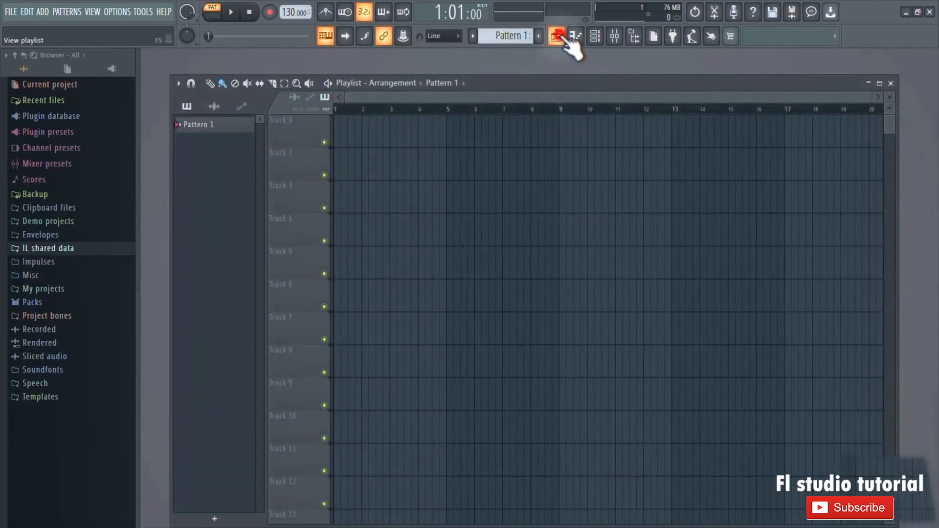
left_click(562, 40)
left_click(562, 40)
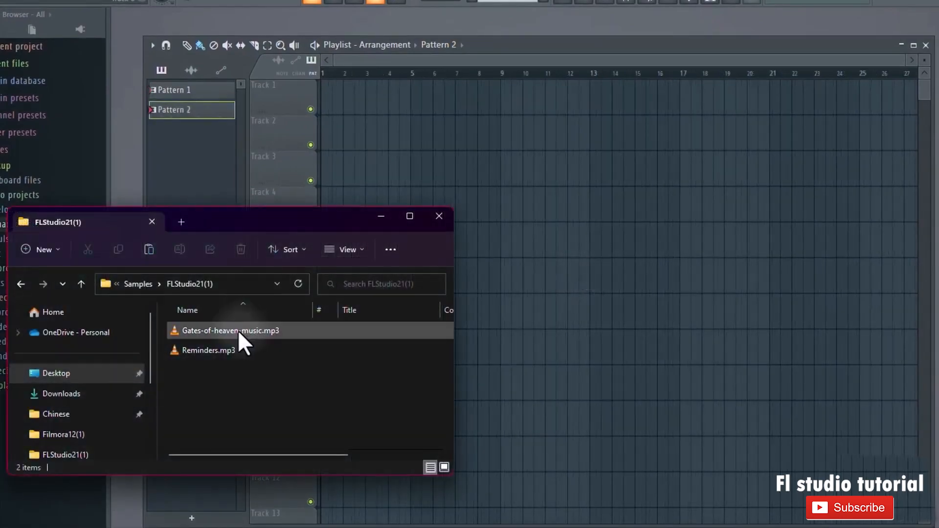
Import Gates-of-heaven-music.mp3 onto Track 2 and Reminders.mp3 onto Track 3 of the Playlist from the FLStudio21(1) folder.
left_click_drag(238, 330, 374, 132)
key("alt+Tab")
left_click_drag(228, 350, 460, 180)
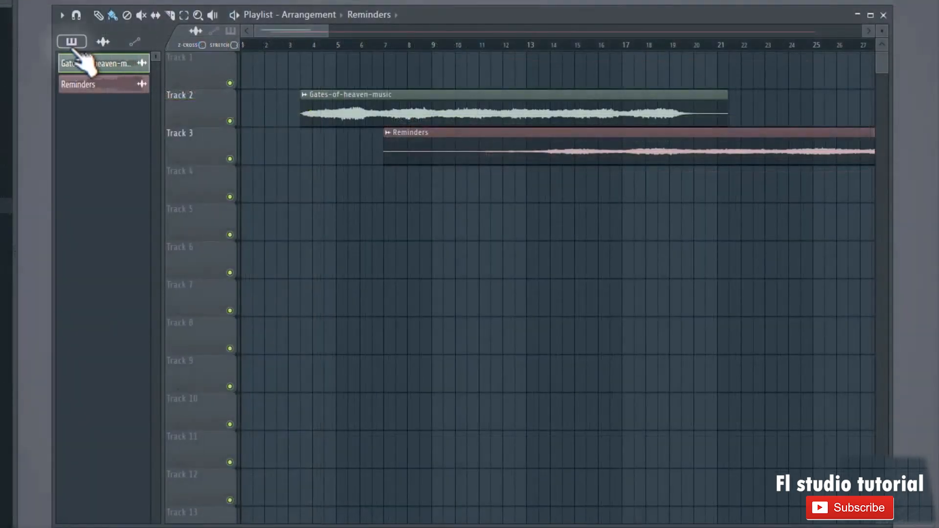
Place Pattern 1 and Pattern 2 as clips on Track 4 of the Playlist, below the audio clips.
left_click(71, 42)
left_click_drag(91, 64, 298, 180)
left_click_drag(108, 84, 410, 192)
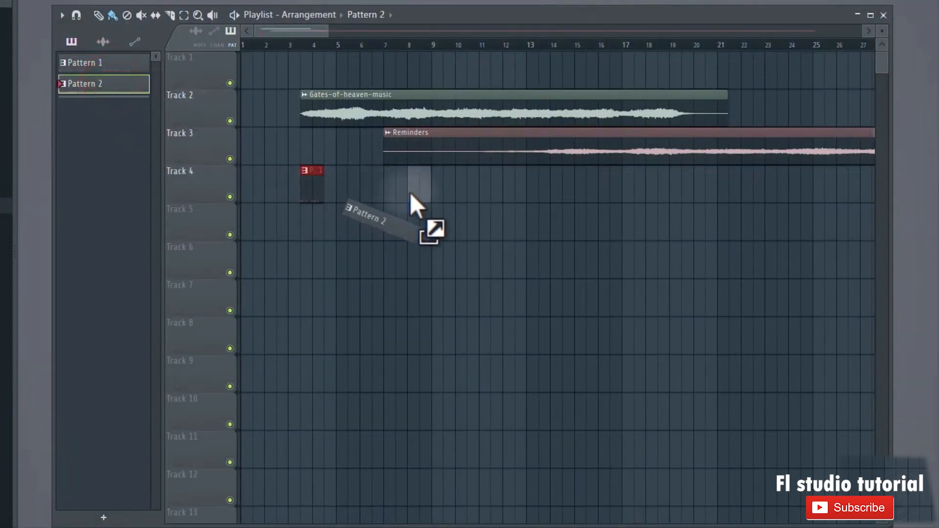
left_click_drag(346, 192, 341, 194)
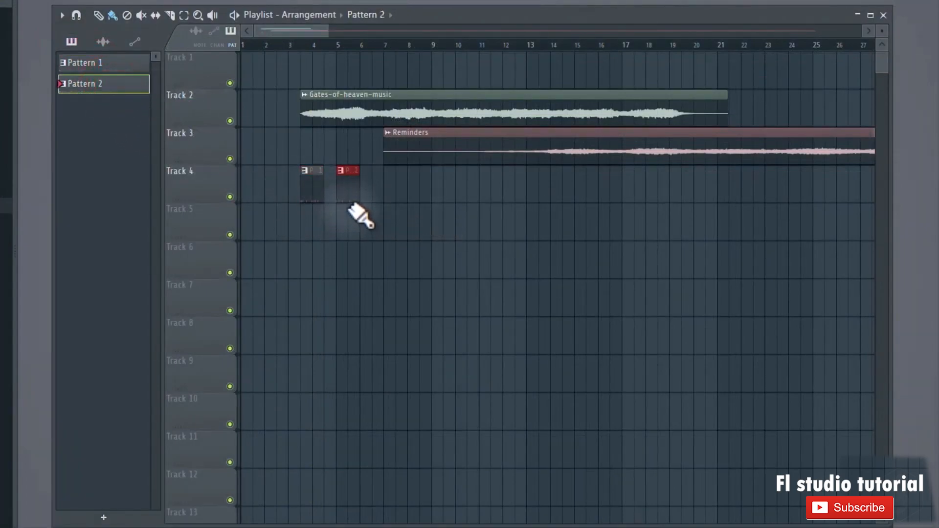
left_click_drag(317, 43, 348, 43)
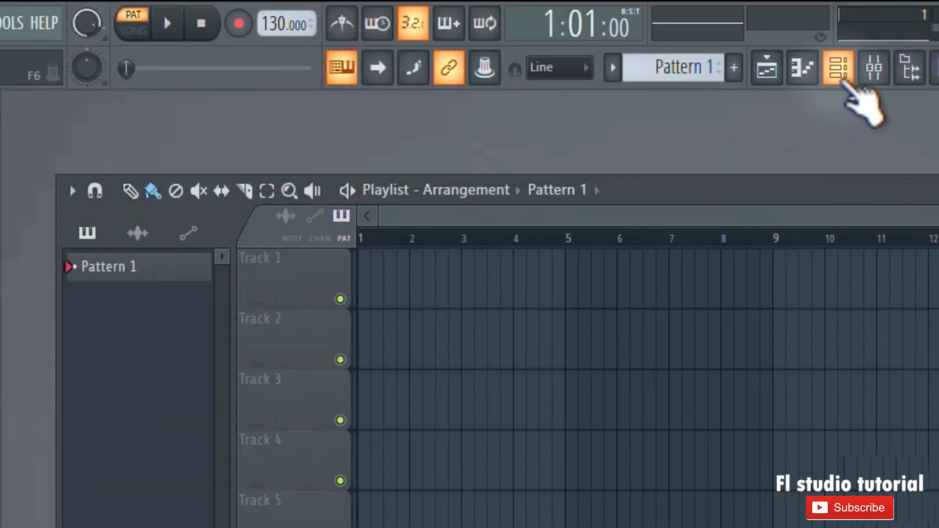
Open the Channel rack and reposition its window over the Playlist.
left_click(841, 73)
left_click(443, 303)
left_click_drag(443, 301, 704, 291)
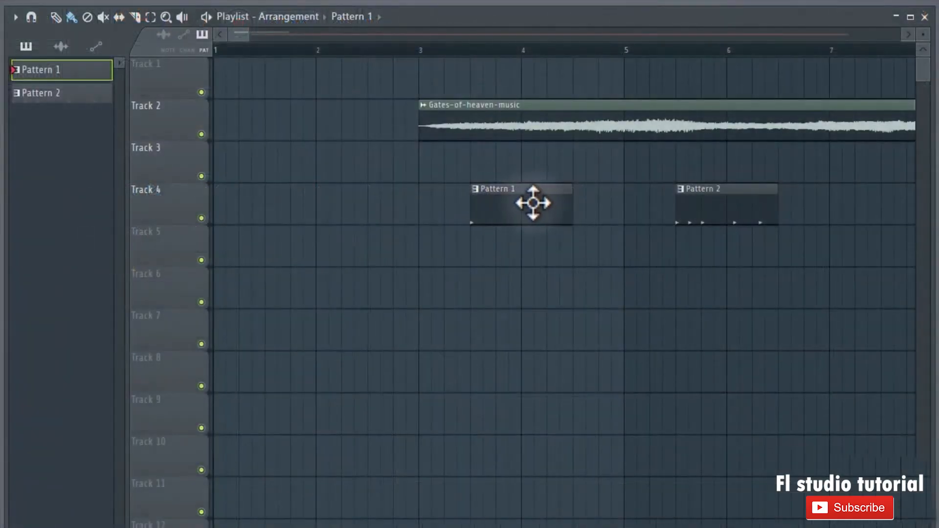
Move the Pattern 2 clip slightly earlier on Track 4 so it starts just after bar 5.
left_click_drag(732, 195, 703, 191)
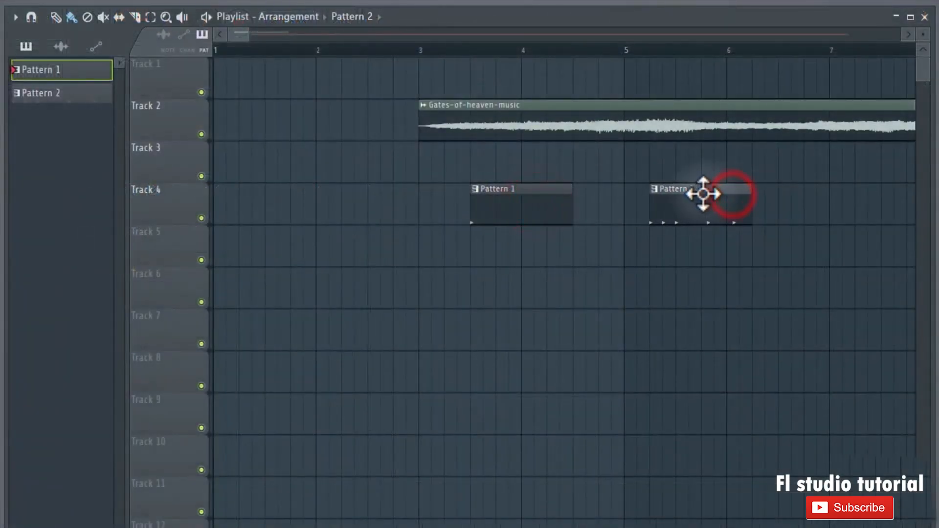
left_click(536, 206)
left_click(701, 218)
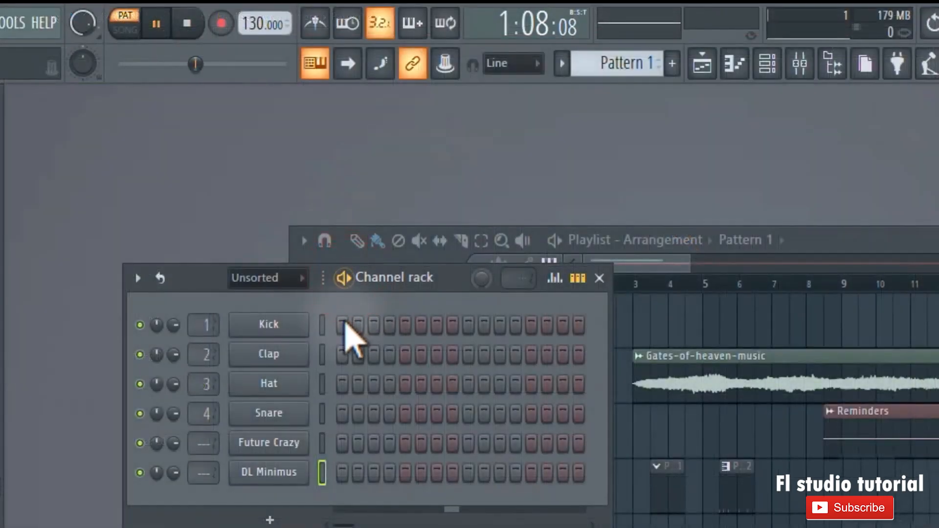
Try out the first step of the Kick, Future Crazy and DL Minimus channels in Pattern 1 during playback.
left_click(342, 325)
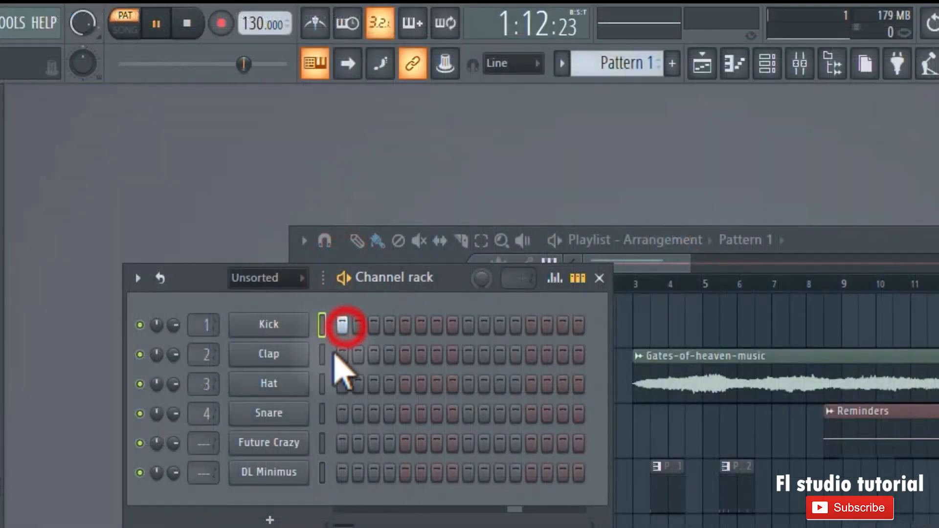
left_click(342, 324)
left_click(342, 443)
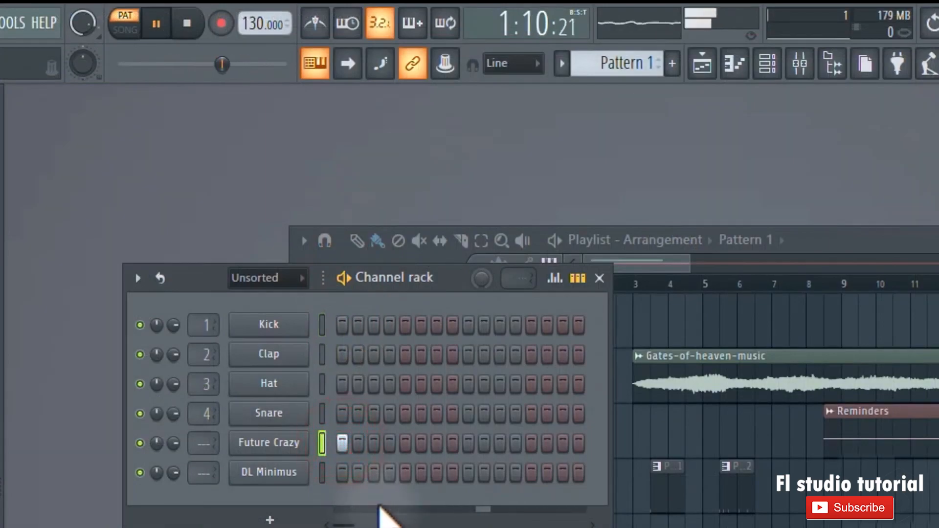
key("space")
left_click(342, 443)
left_click(344, 473)
left_click(344, 277)
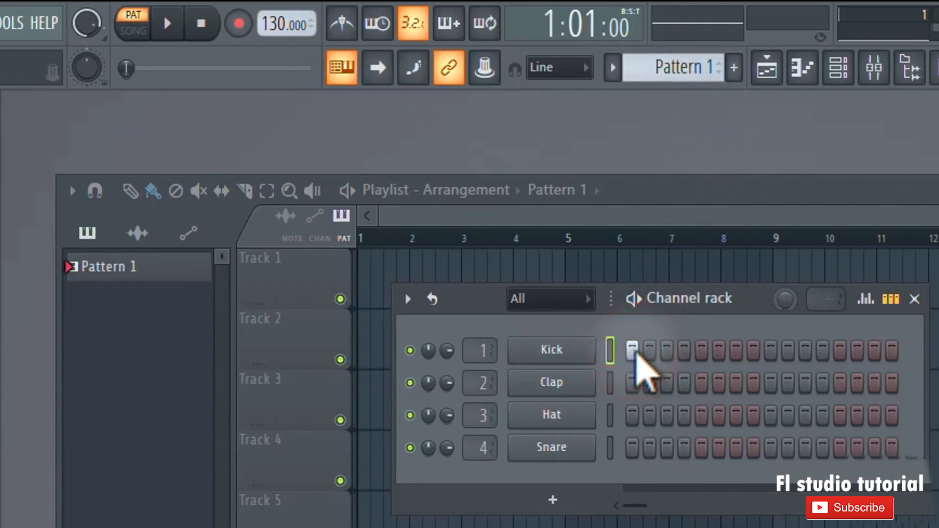
Add Kick hits on steps 4 and 5 of Pattern 1 and clear them again.
left_click(684, 350)
left_click(701, 350)
right_click(701, 349)
right_click(684, 349)
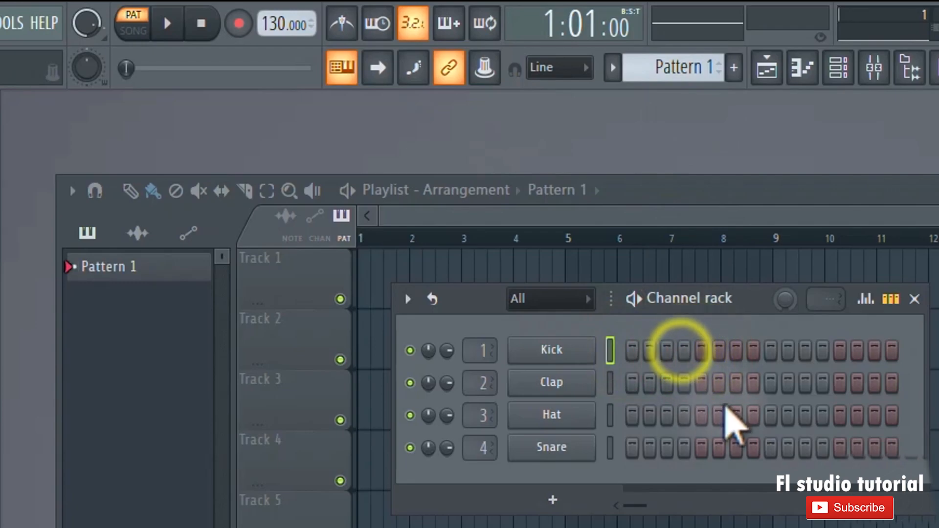
Play back Pattern 1's Kick, Clap and Hat beat from the Channel rack.
key("space")
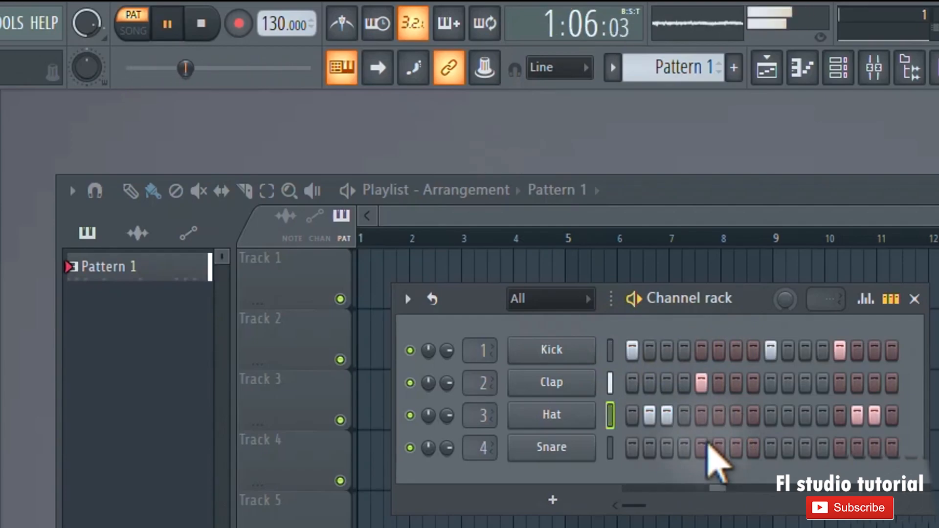
left_click(631, 304)
left_click(167, 24)
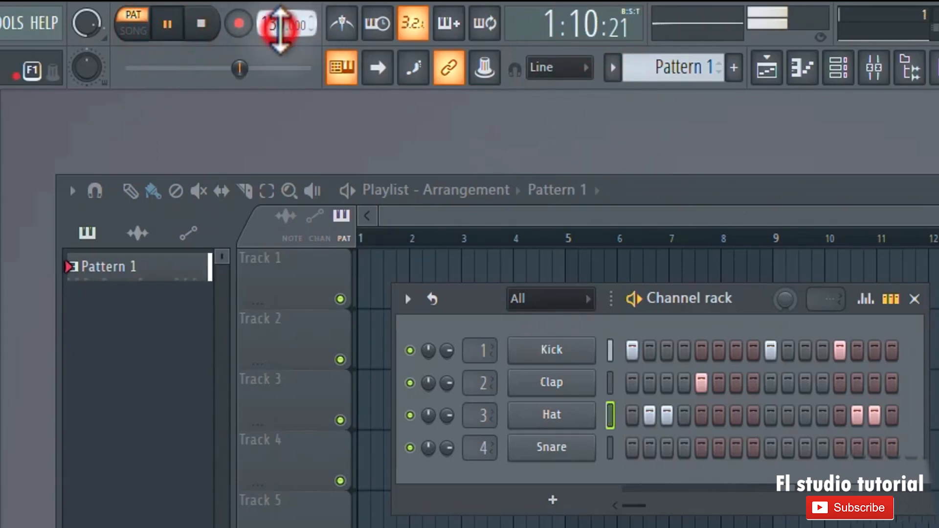
Change the project tempo to 164 BPM and then to 97 BPM while the pattern plays, and open the tempo options.
left_click_drag(280, 30, 280, 24)
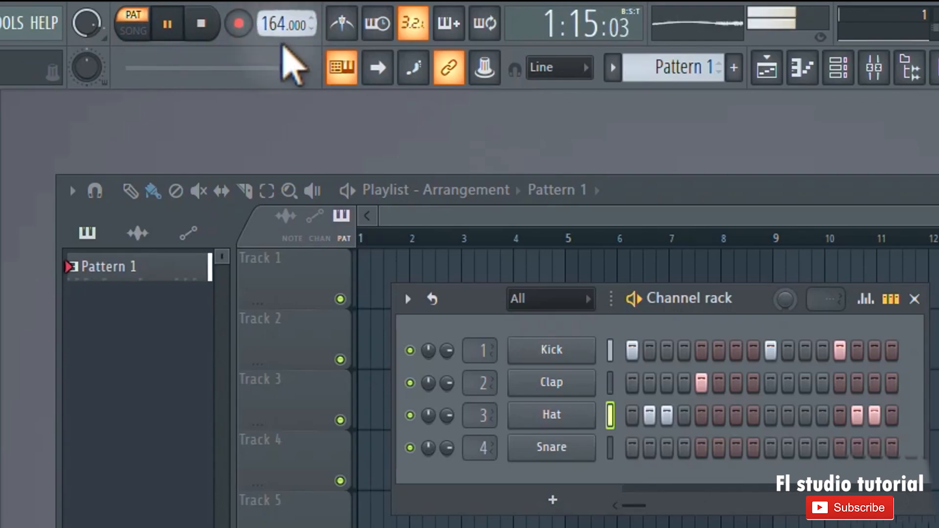
left_click_drag(278, 27, 274, 377)
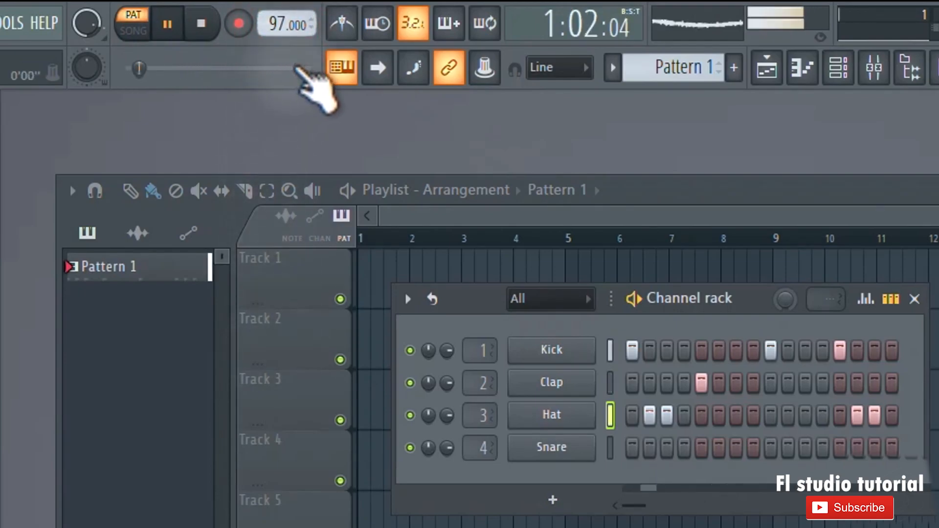
mouse_move(275, 25)
left_mouse_down()
mouse_move(275, 4)
mouse_move(290, 14)
left_mouse_up()
right_click(294, 25)
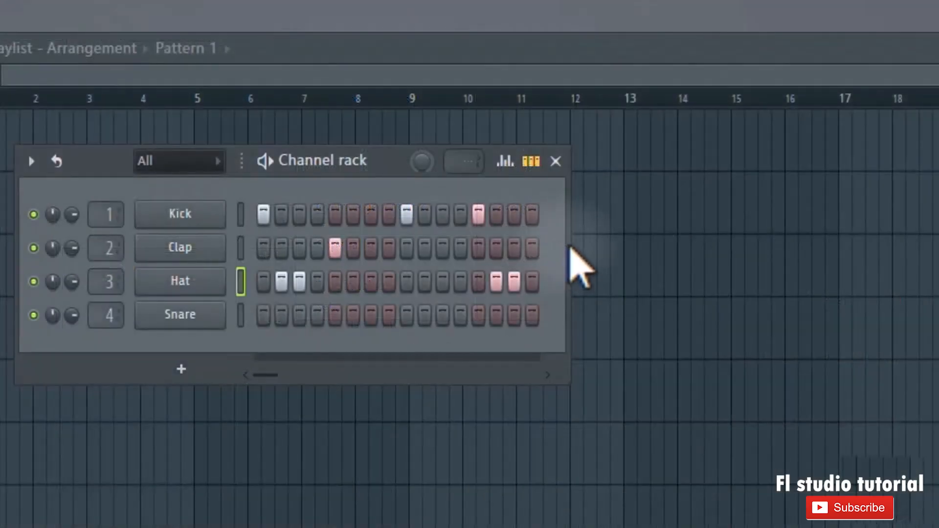
Widen the Channel rack and set the time signature numerator to 7 in the project general settings.
left_click_drag(568, 247, 928, 245)
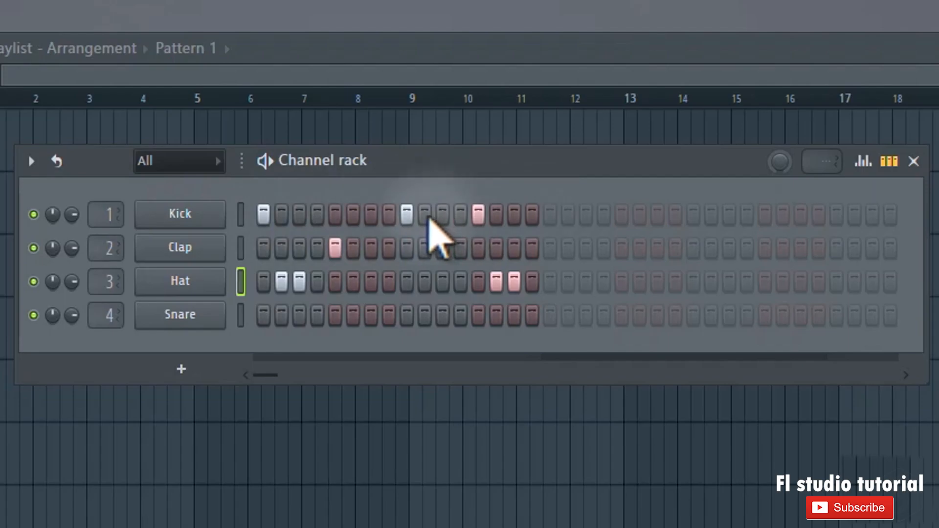
left_click(514, 281)
left_click(131, 14)
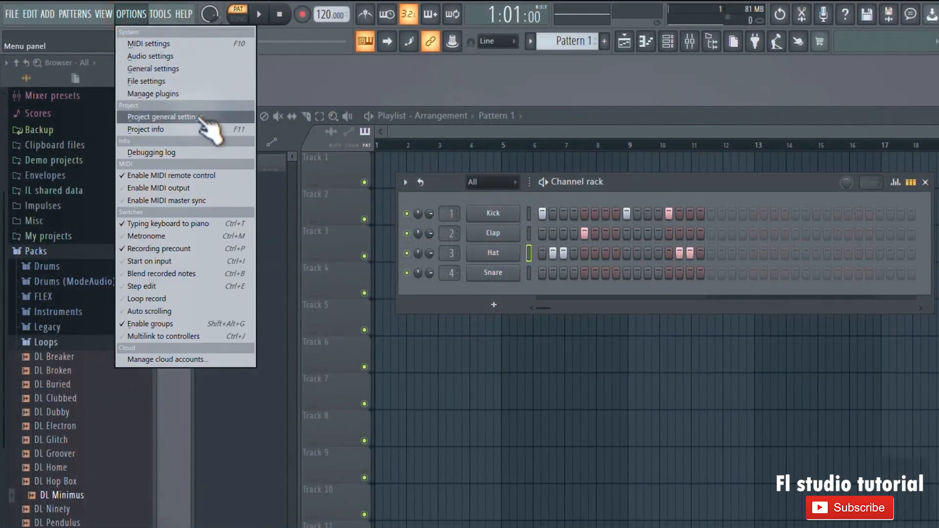
left_click(211, 118)
left_click(161, 184)
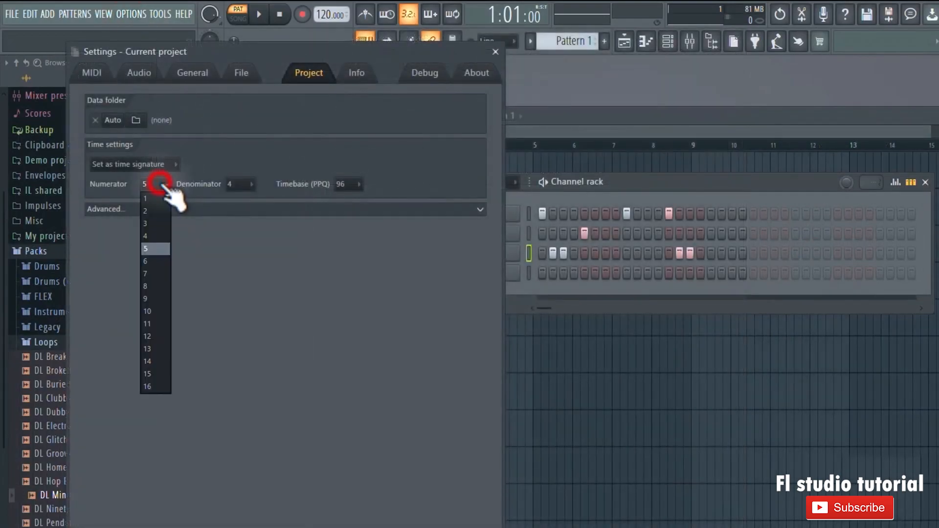
left_click(150, 275)
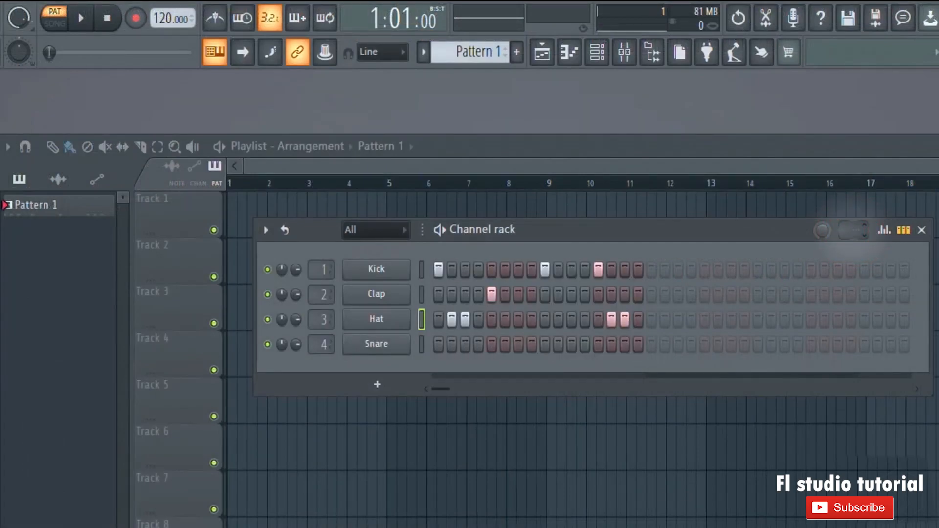
Try a 12-step pattern length and adjust the swing amount in the Channel rack.
left_click_drag(853, 230, 853, 223)
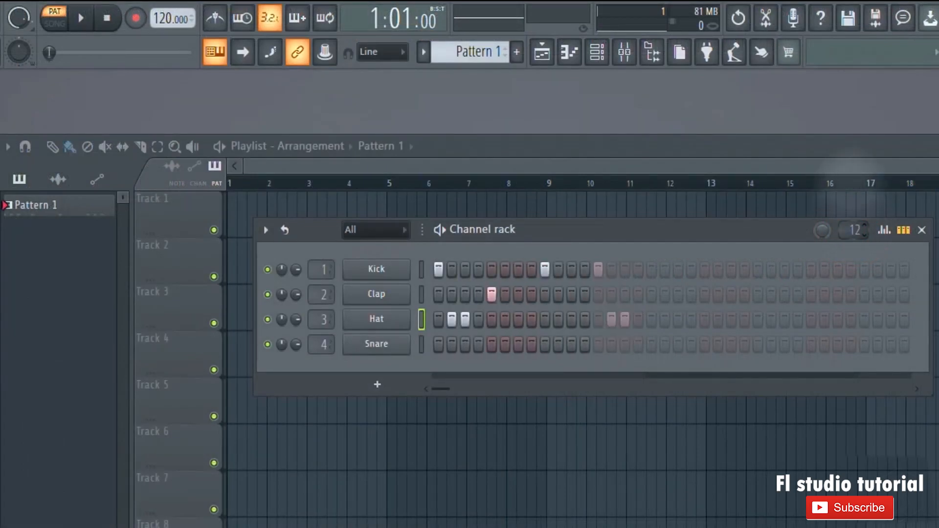
left_click_drag(853, 154, 853, 141)
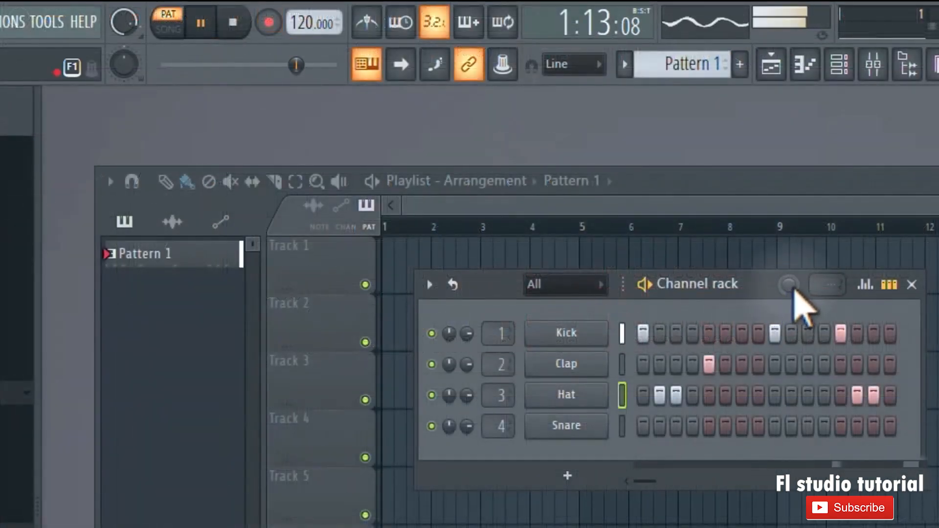
left_click_drag(789, 286, 802, 115)
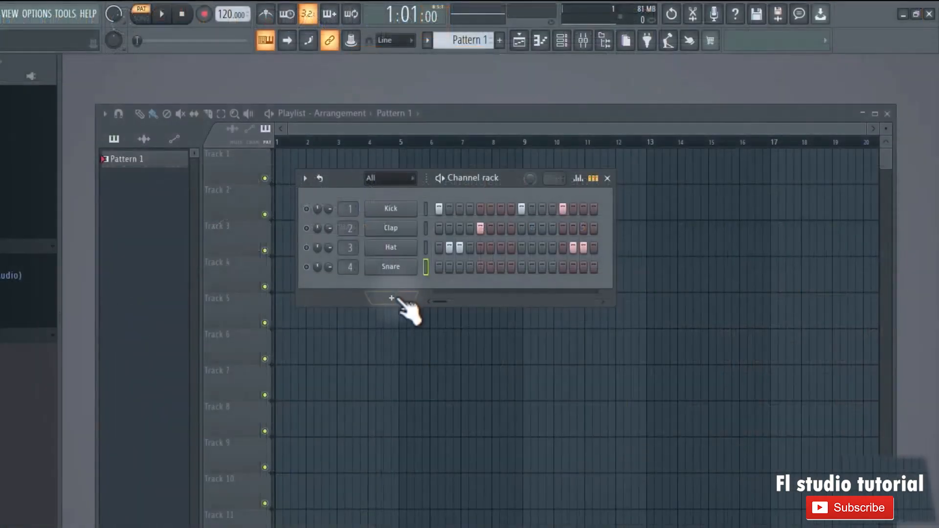
Add BassDrum and Sytrus as new channels and audition a few notes on the Sytrus keyboard.
left_click(394, 299)
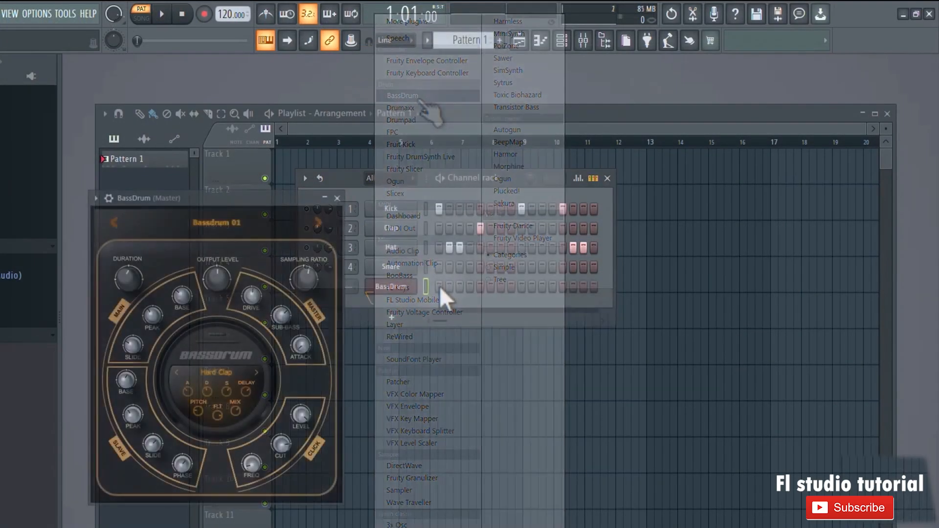
left_click(439, 286)
left_click(441, 179)
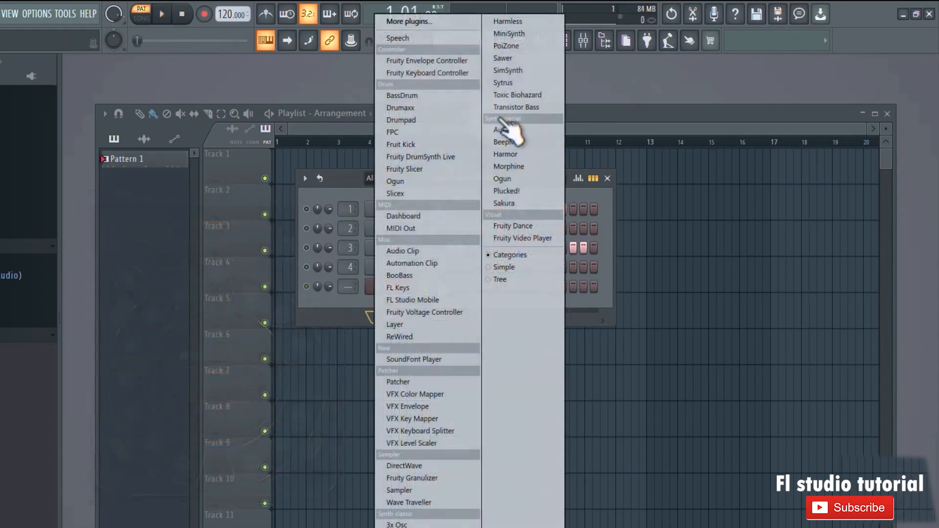
left_click(520, 84)
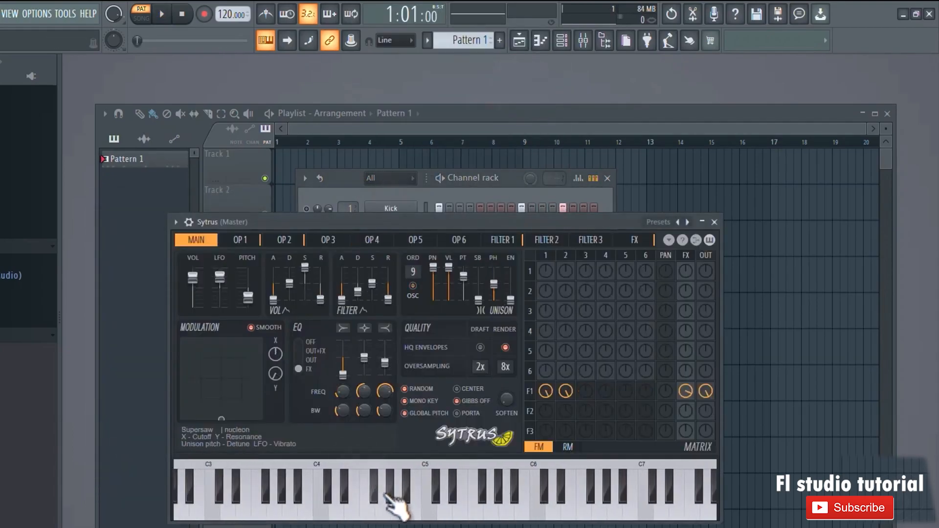
left_click(440, 495)
left_click(555, 494)
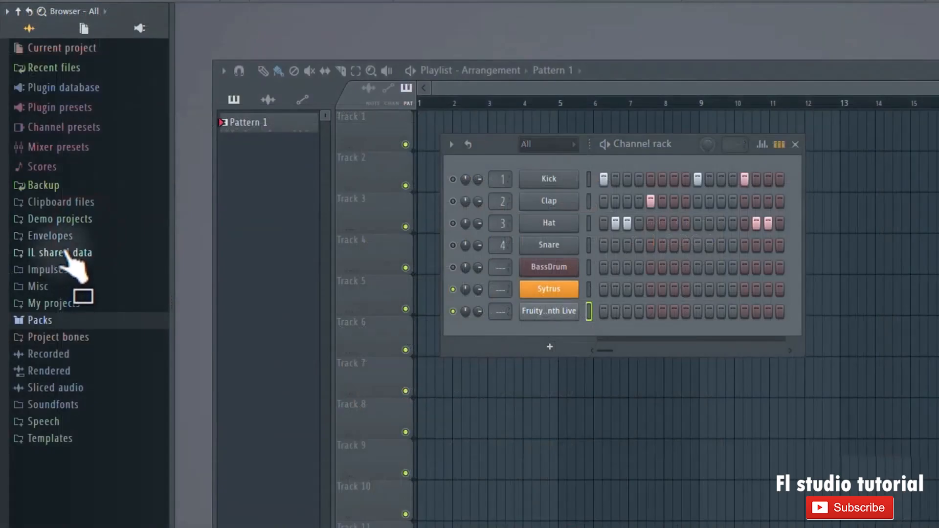
Browse the Impulses folder and the Drums, Risers and Vocals packs, auditioning samples such as Riser Engine and VOC Need Beat.
left_click(69, 270)
left_click(73, 320)
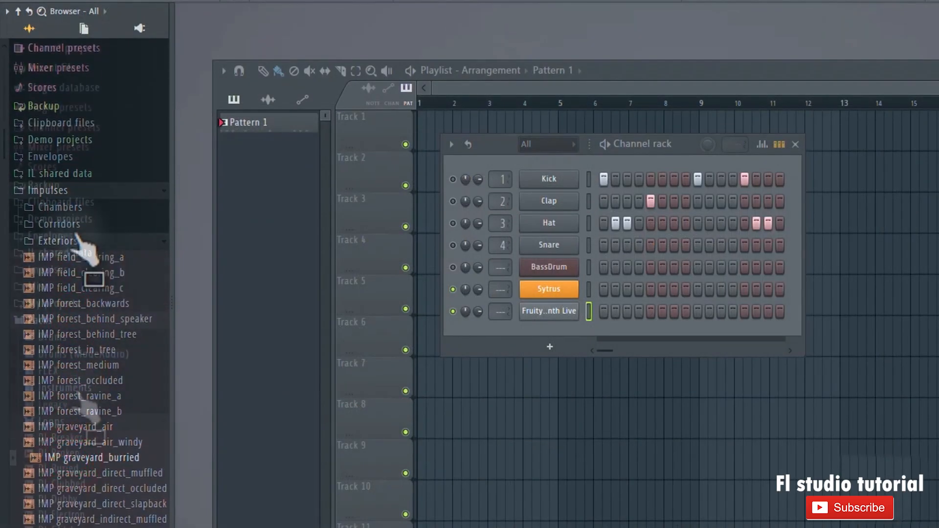
left_click(66, 454)
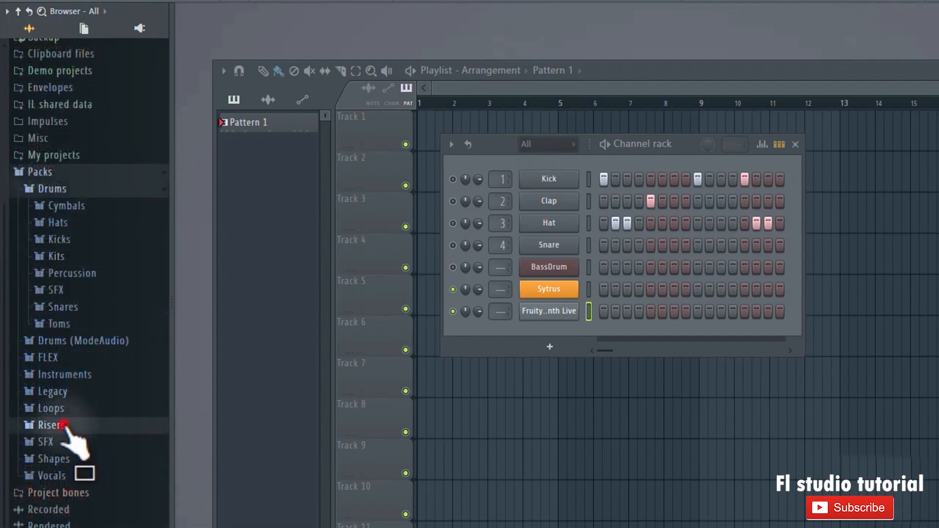
left_click(69, 427)
left_click(86, 462)
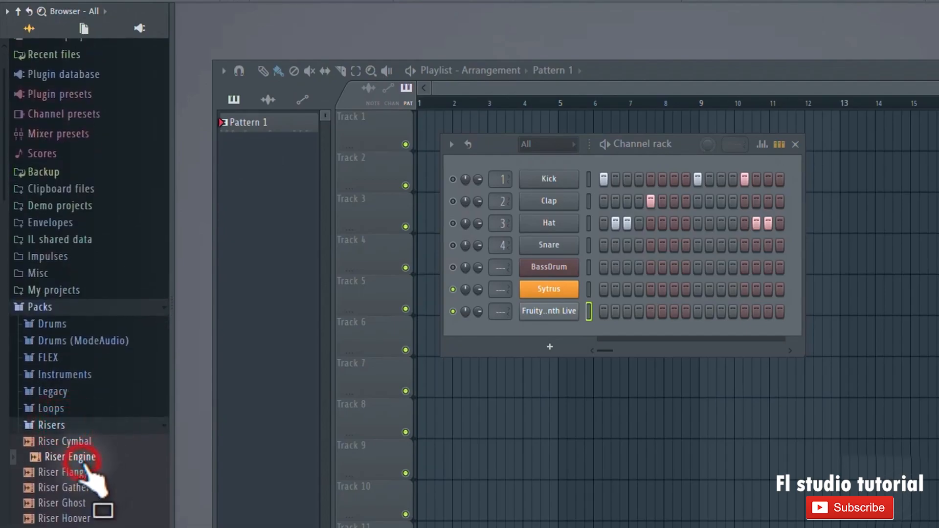
scroll(87, 466, "down", 3)
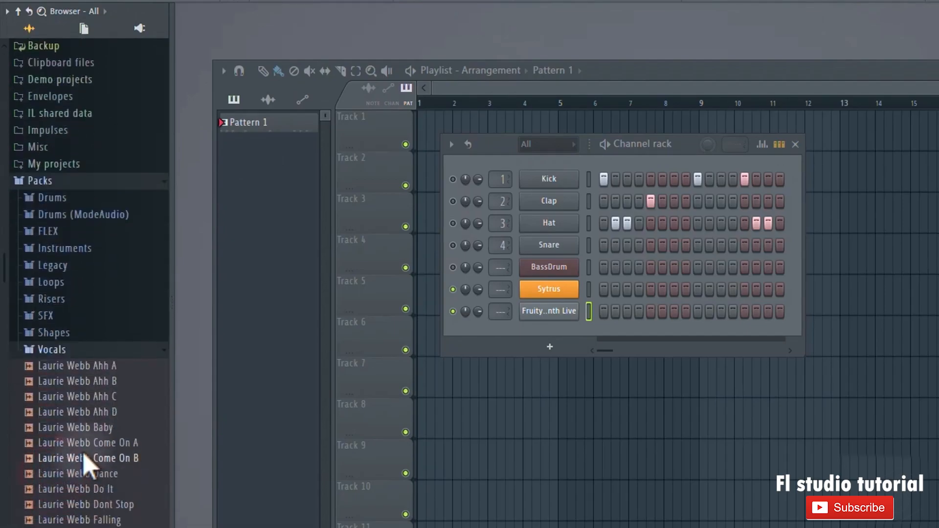
scroll(74, 440, "down", 15)
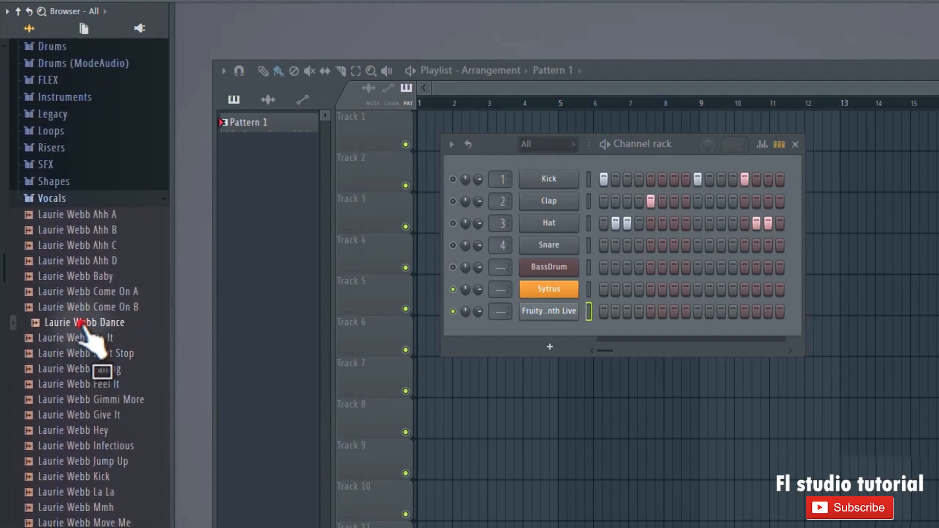
left_click(78, 414)
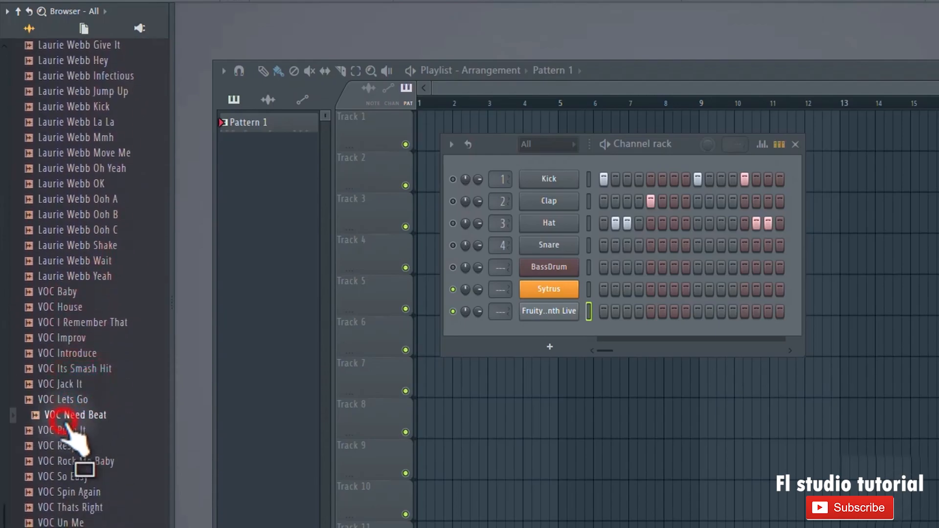
Add the Gates music audio file as a new channel and activate its steps 1, 2, 5 and 6 during playback.
left_click_drag(193, 337, 621, 313)
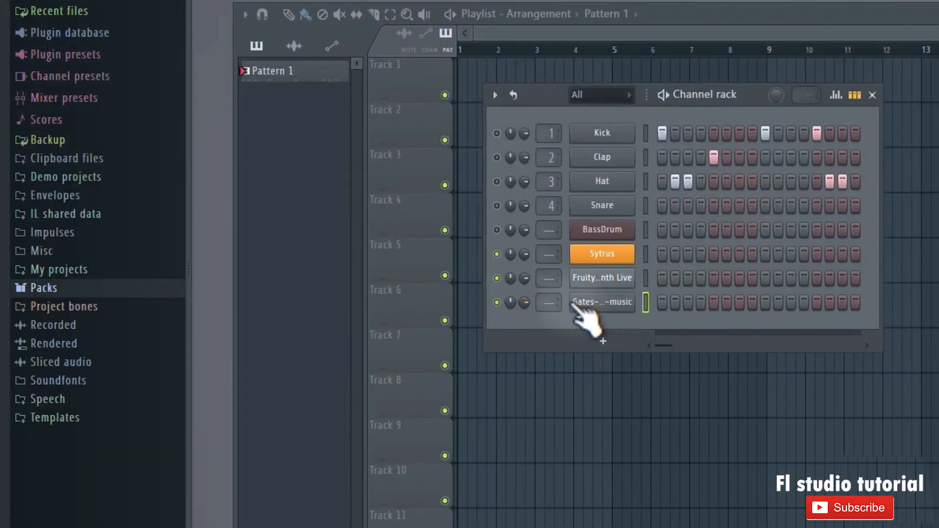
left_click(662, 302)
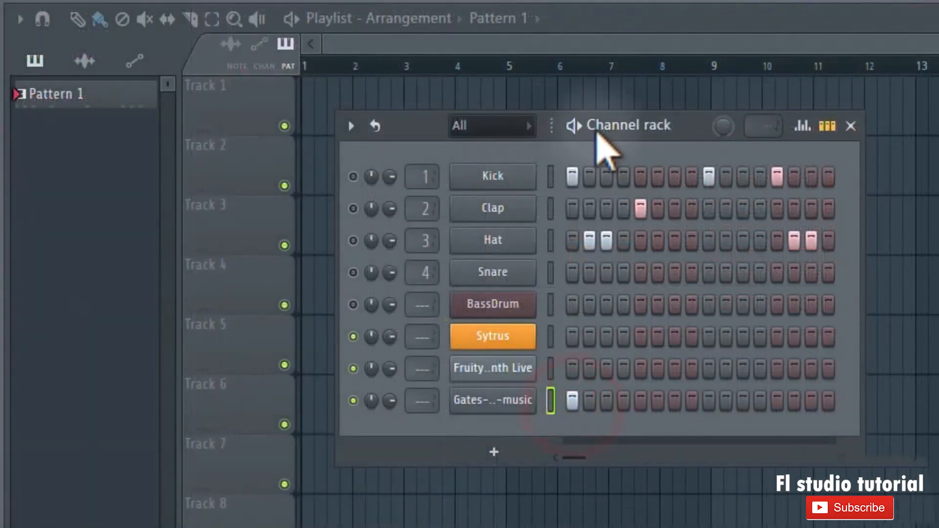
left_click(574, 126)
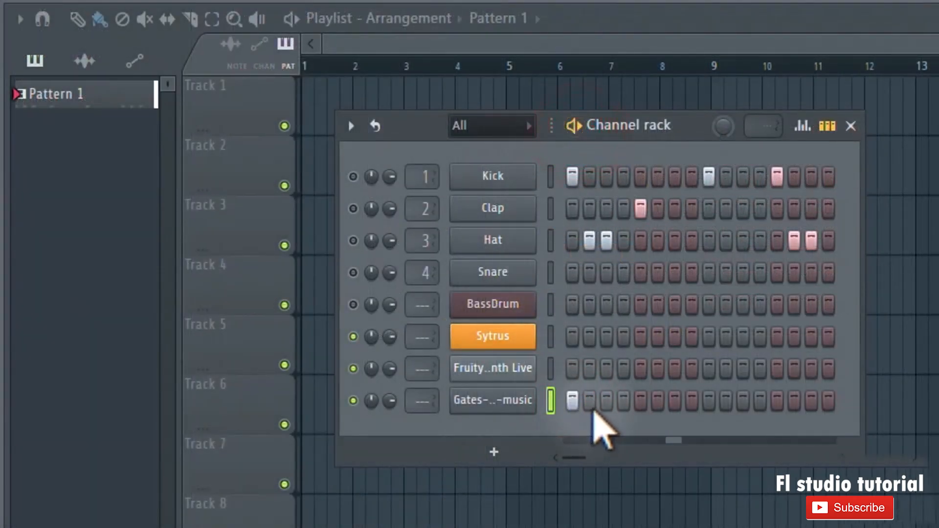
left_click(640, 401)
left_click(658, 401)
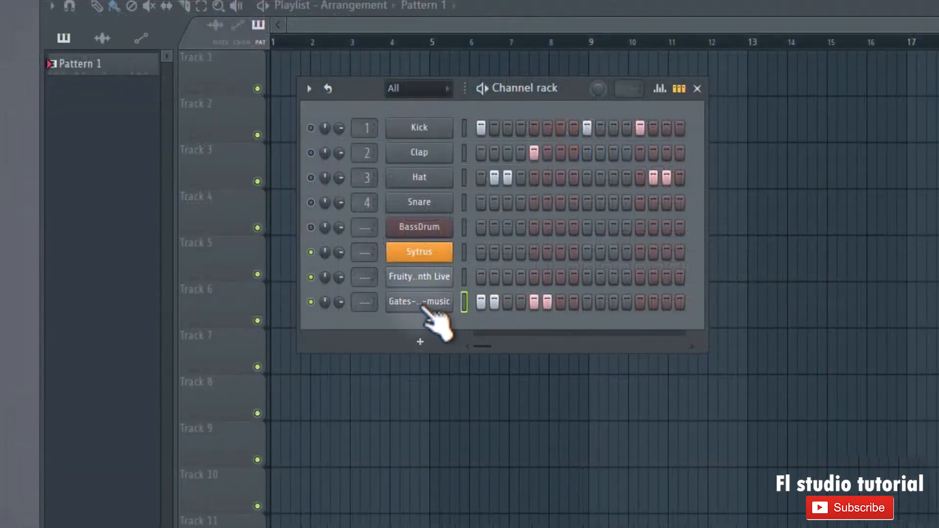
Delete the Gates music channel from the Channel rack.
right_click(419, 305)
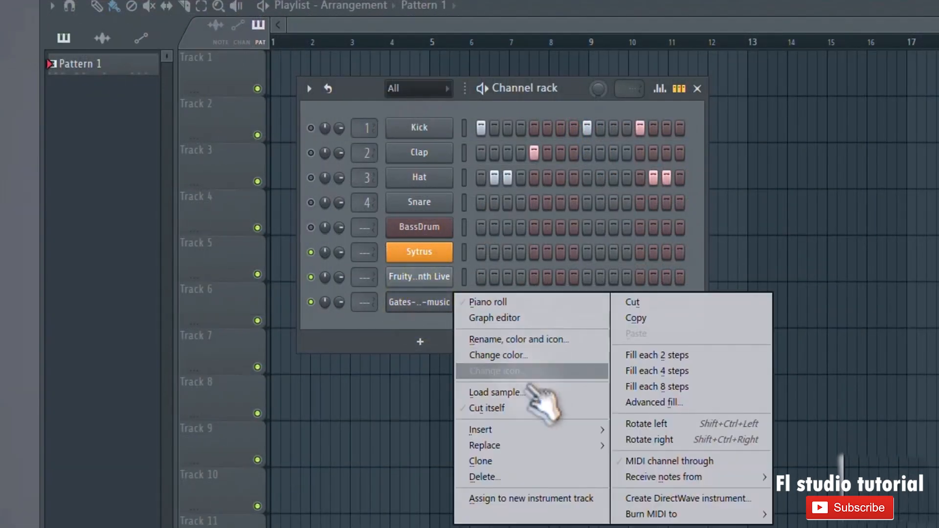
mouse_move(533, 432)
left_click(537, 478)
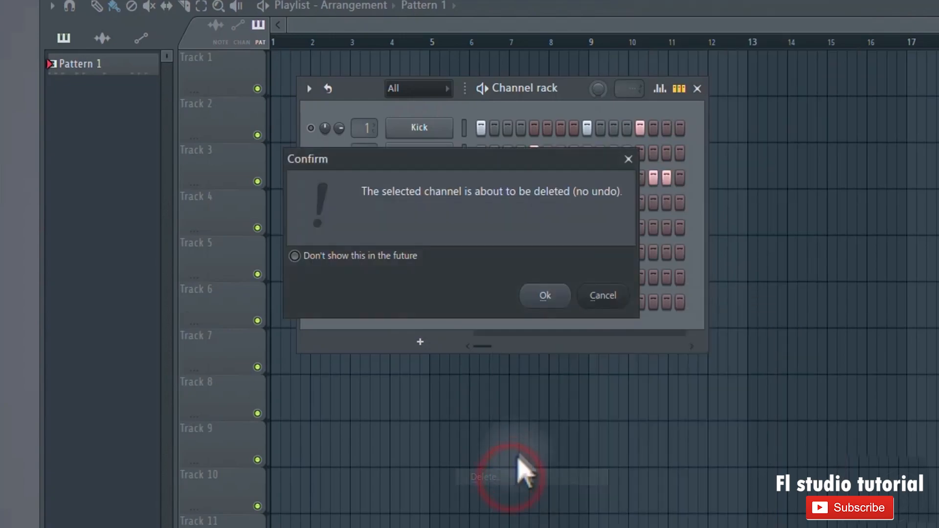
left_click(545, 295)
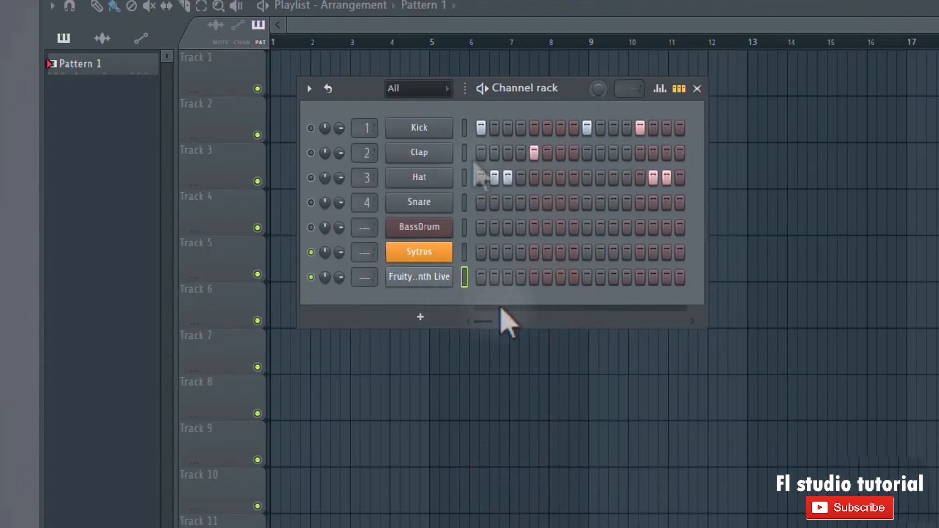
Open the Kick and Hat channel settings to preview their sample waveforms, closing each window again.
left_click(440, 131)
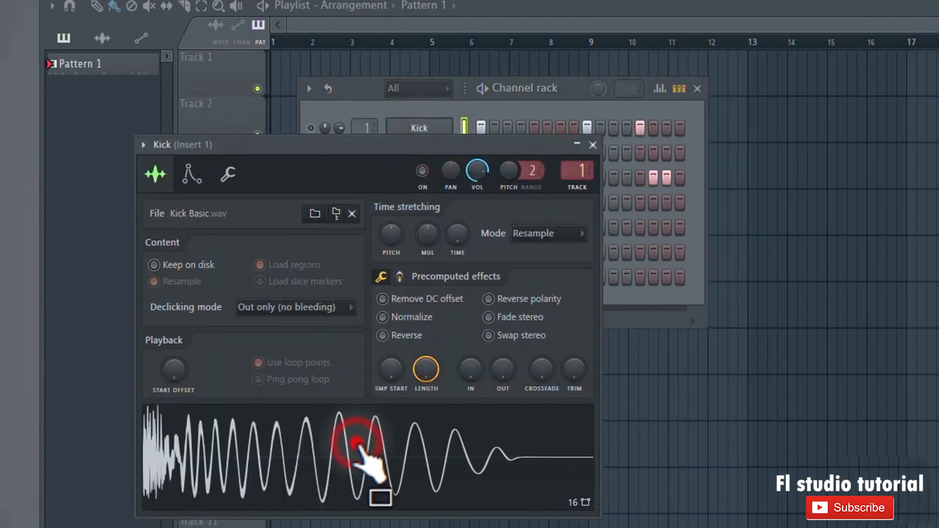
left_click(592, 145)
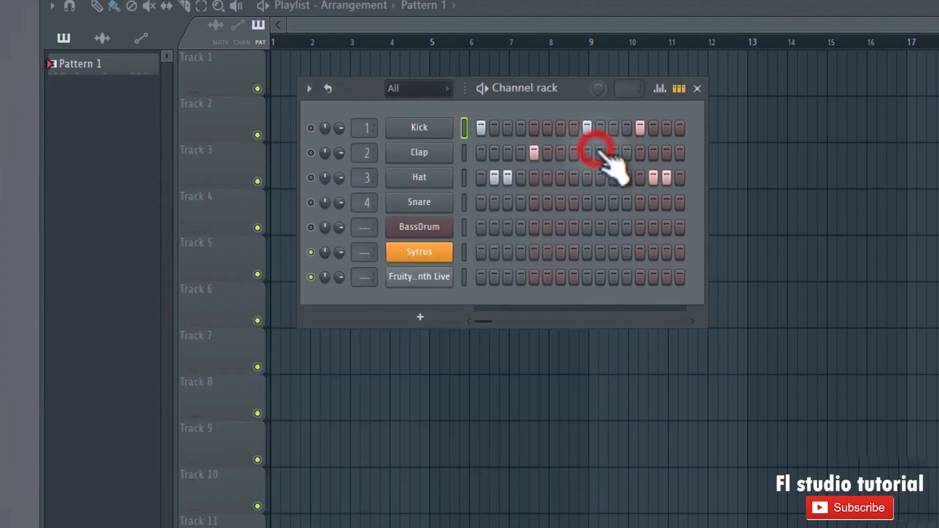
left_click(430, 178)
left_click(306, 321)
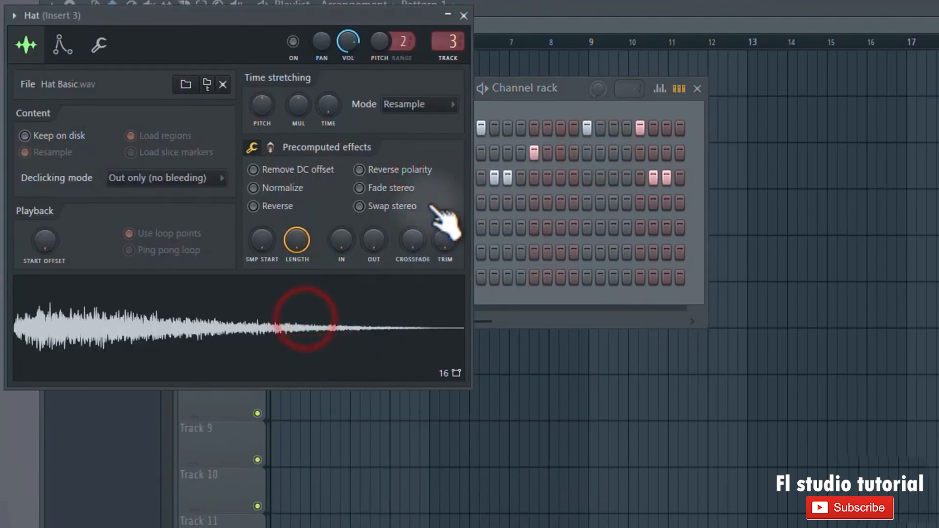
left_click(463, 15)
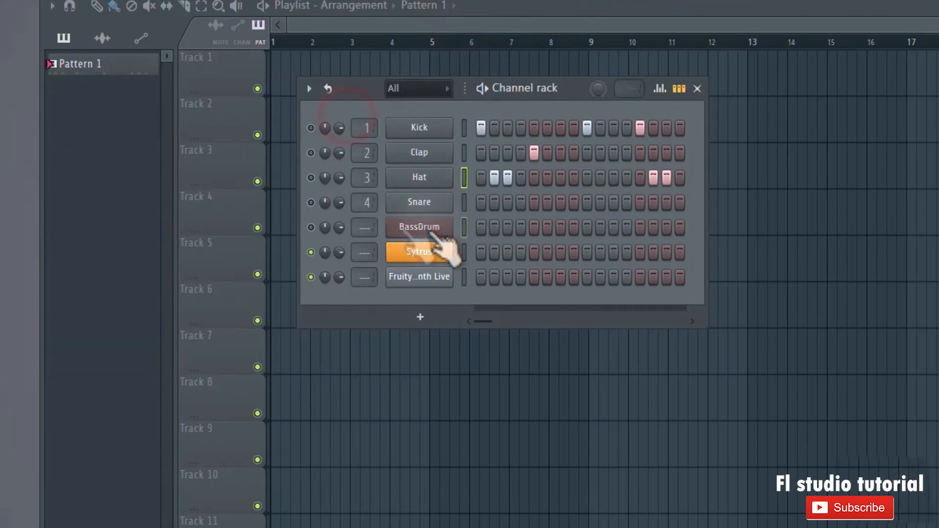
Open the Sytrus synth, play several notes up its keyboard and close its window.
left_click(420, 253)
left_click(373, 462)
left_click(425, 468)
left_click(503, 478)
left_click(565, 482)
left_click(625, 482)
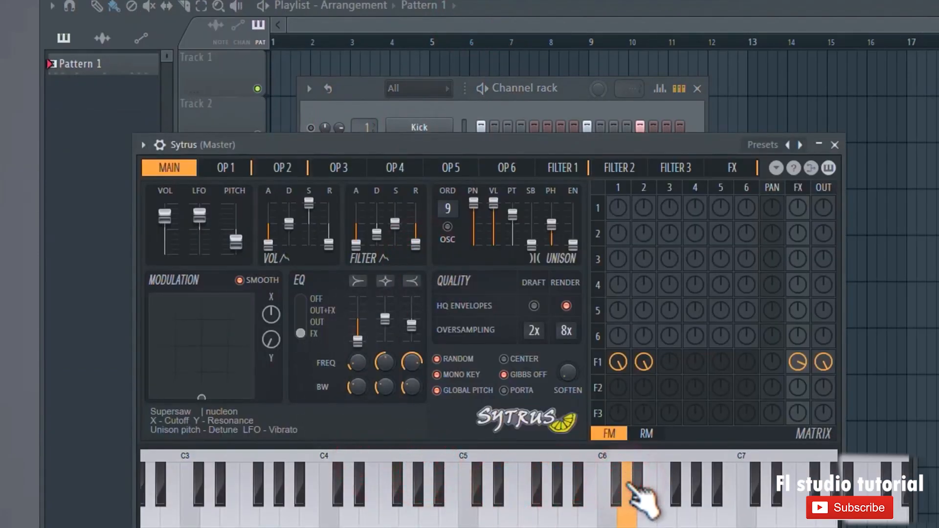
left_click(834, 145)
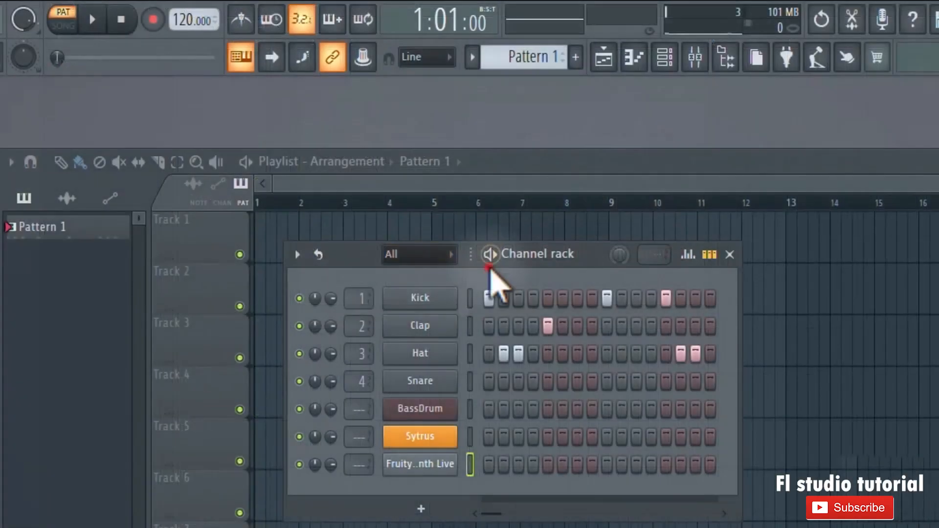
Play Pattern 1 from the Channel rack and mute the Hat and Clap channels.
left_click(490, 256)
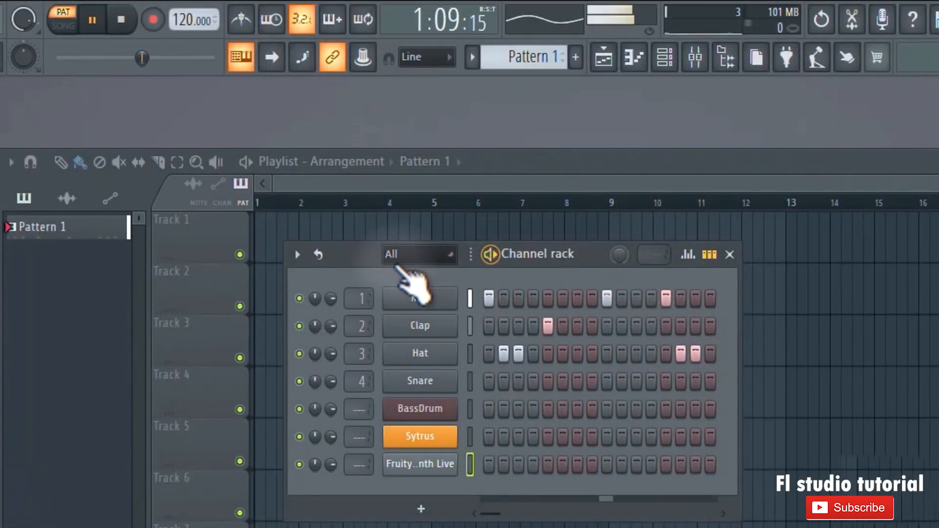
left_click(299, 353)
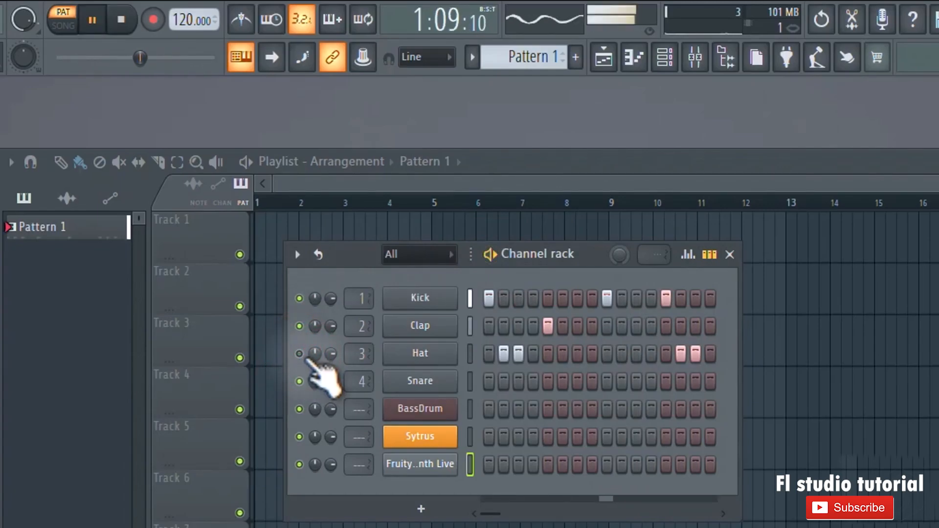
left_click(298, 325)
Try out the panning and volume controls of the Kick channel.
left_click_drag(315, 299, 320, 195)
left_click_drag(332, 299, 378, 404)
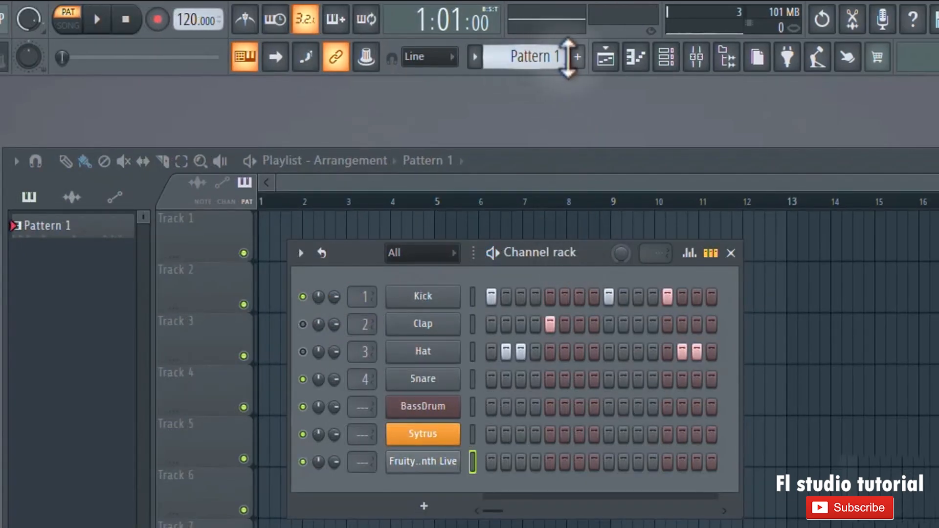
Create a second pattern with its default name and activate the first step of its Sytrus channel.
left_click(579, 57)
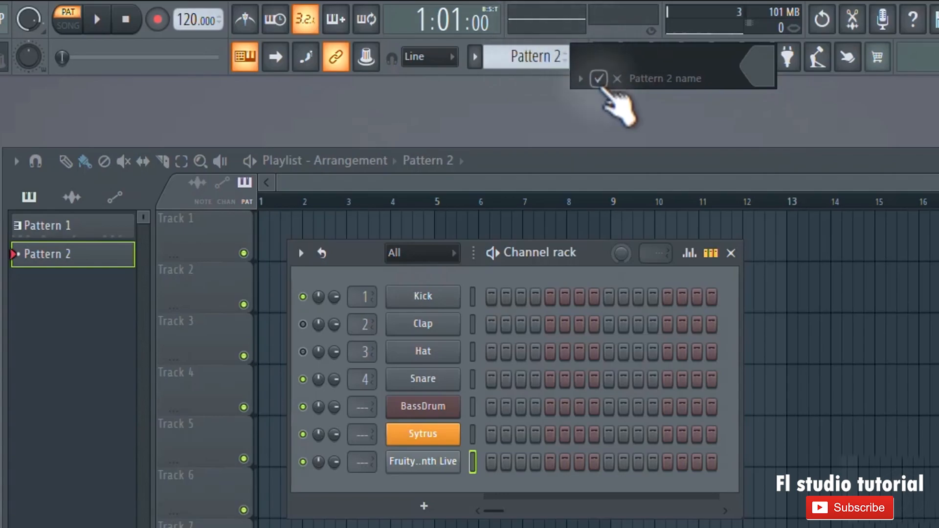
left_click(599, 79)
left_click_drag(543, 64, 542, 64)
left_click(491, 434)
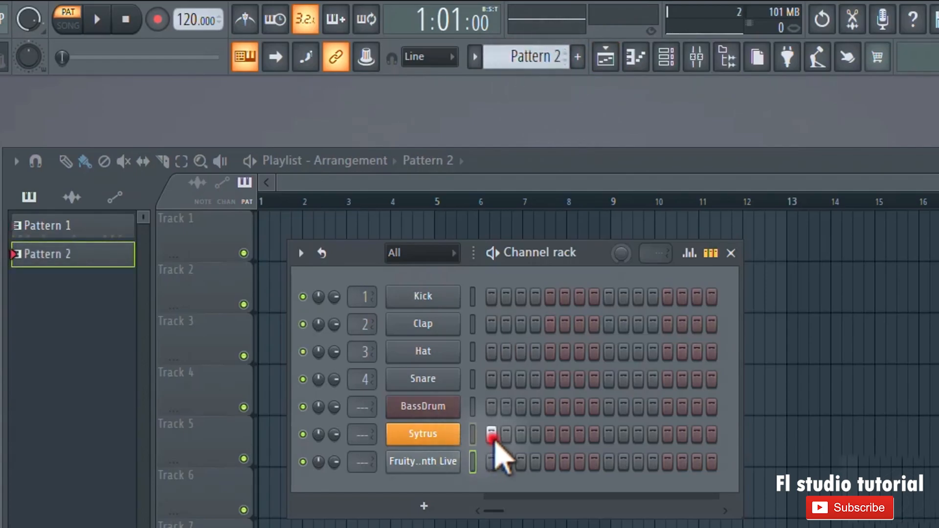
Activate the fifth step of Pattern 2's Sytrus channel and try a pattern length of 20 steps.
left_click(551, 435)
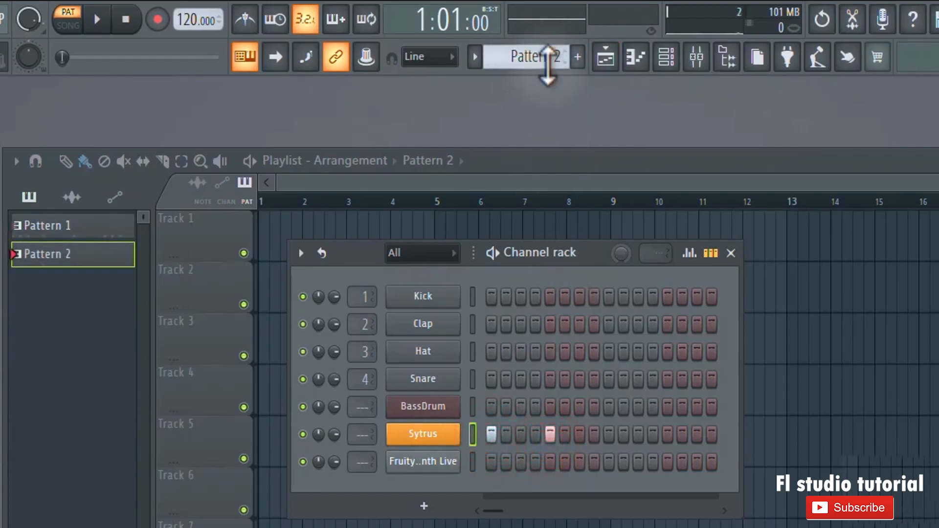
left_click_drag(552, 63, 552, 63)
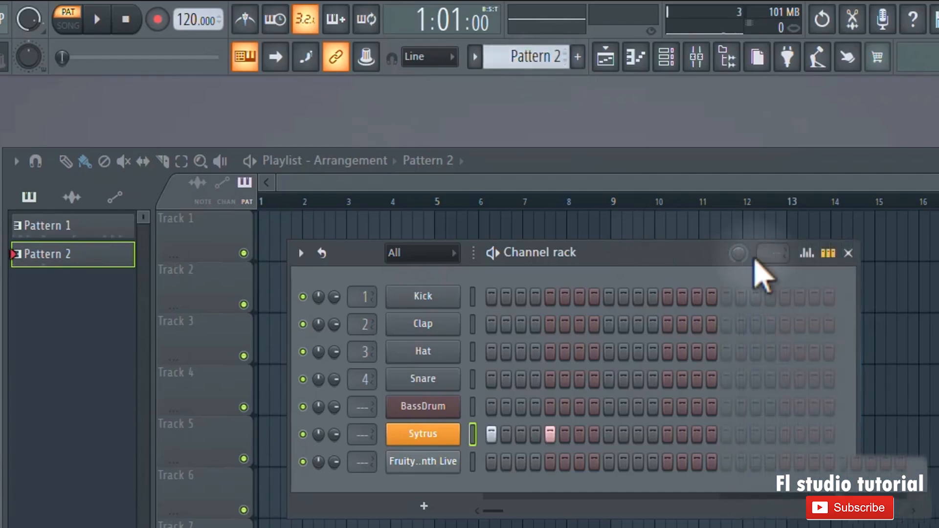
left_click_drag(777, 254, 779, 171)
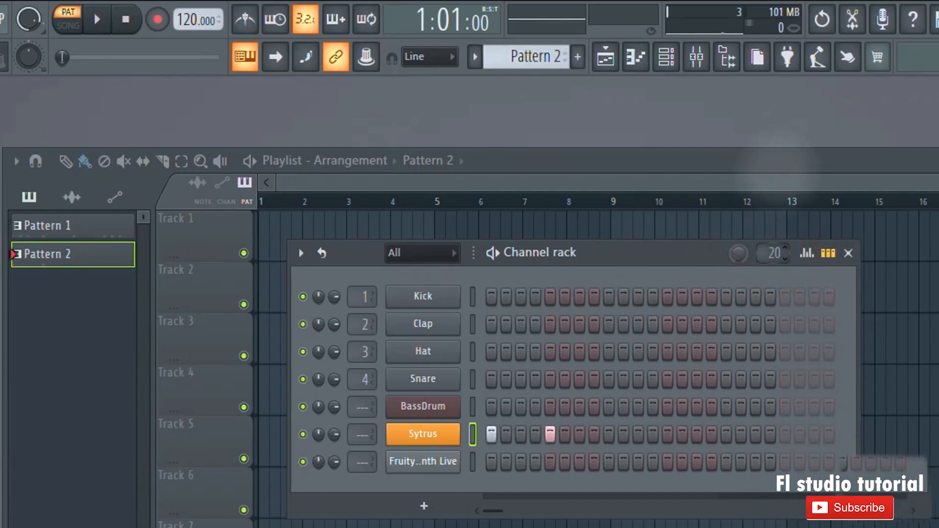
left_click_drag(557, 63, 557, 68)
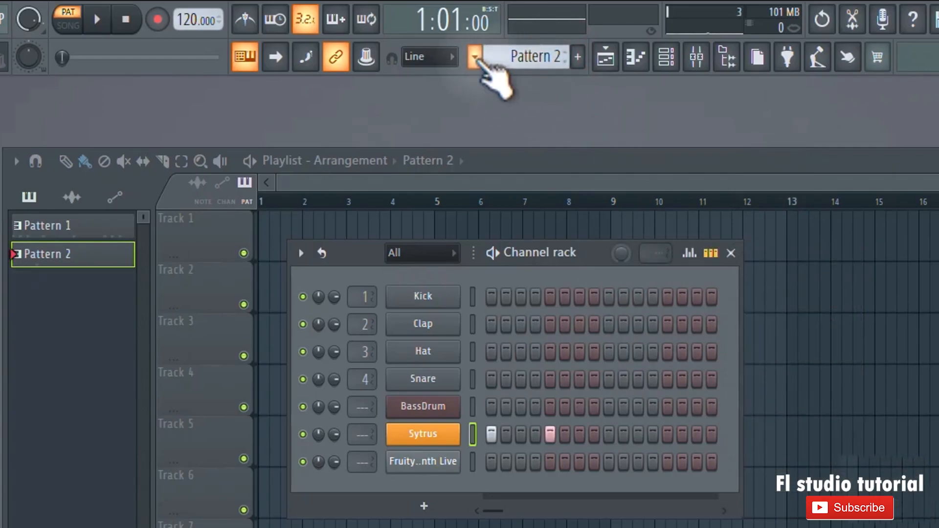
left_click(474, 58)
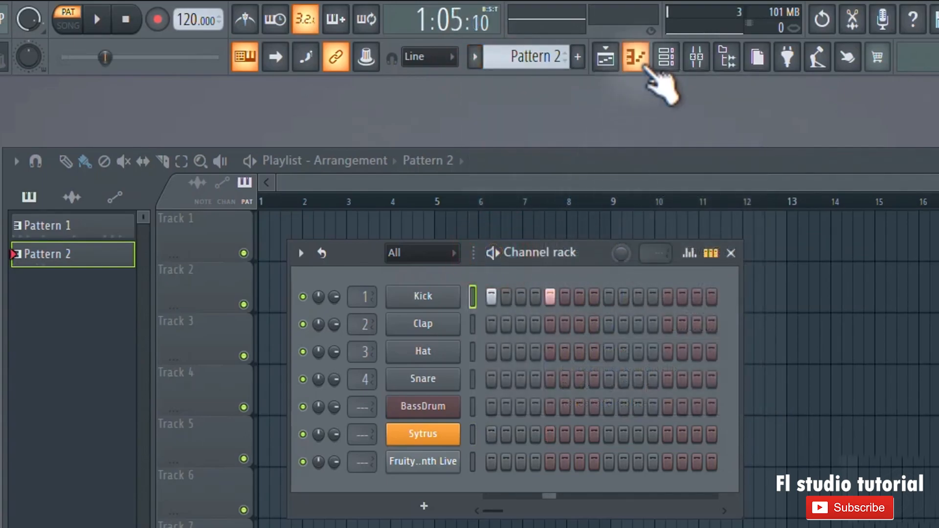
Open the Kick channel's piano roll, place the Channel rack beside it and play Pattern 2.
left_click(637, 57)
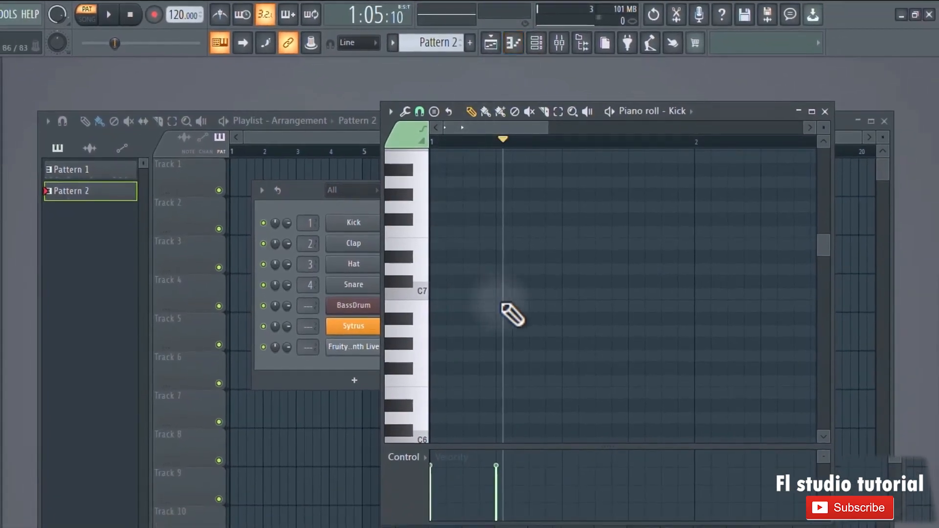
left_click_drag(308, 192, 80, 192)
scroll(443, 237, "down", 4)
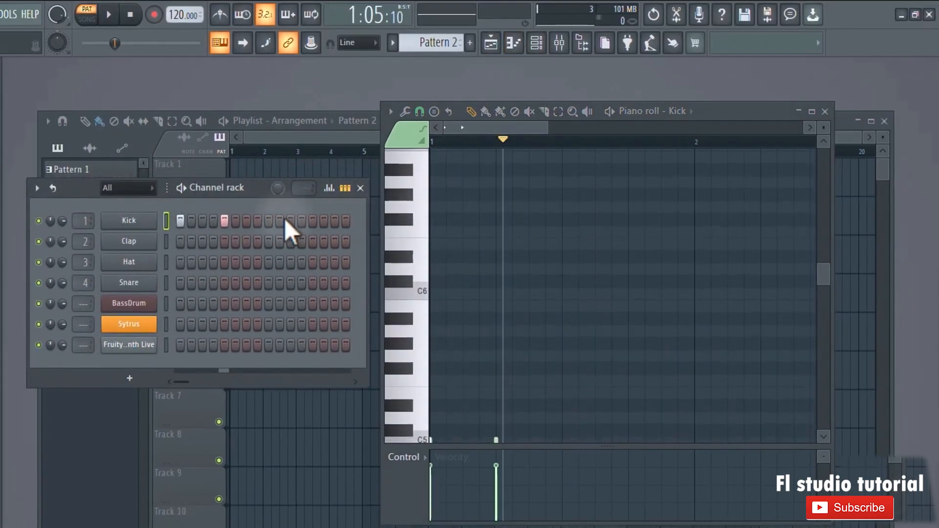
left_click(181, 188)
scroll(605, 232, "down", 3)
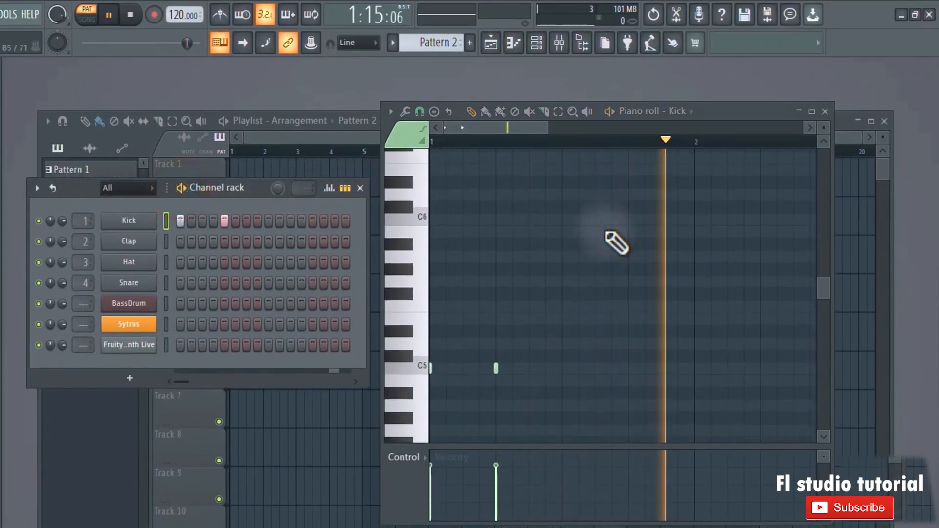
key("space")
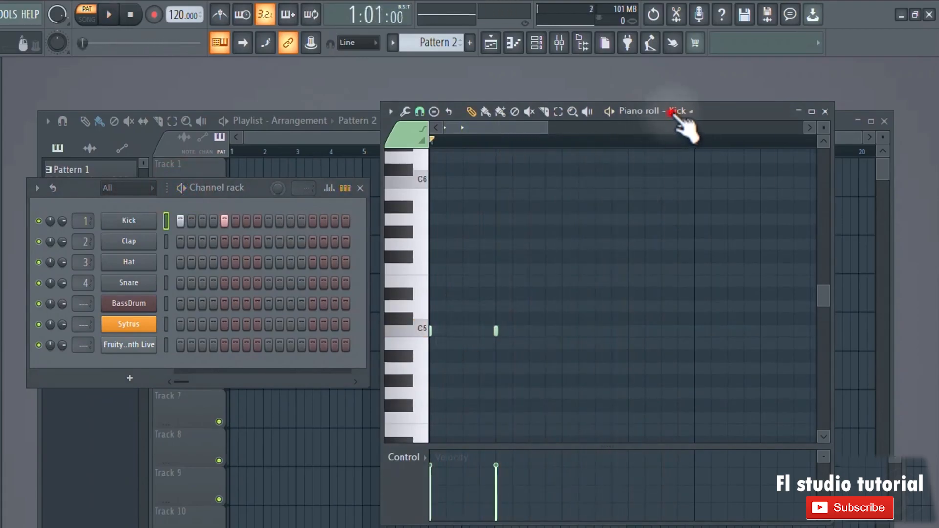
View the list of channels available in the piano roll and play Pattern 2 again.
left_click(677, 111)
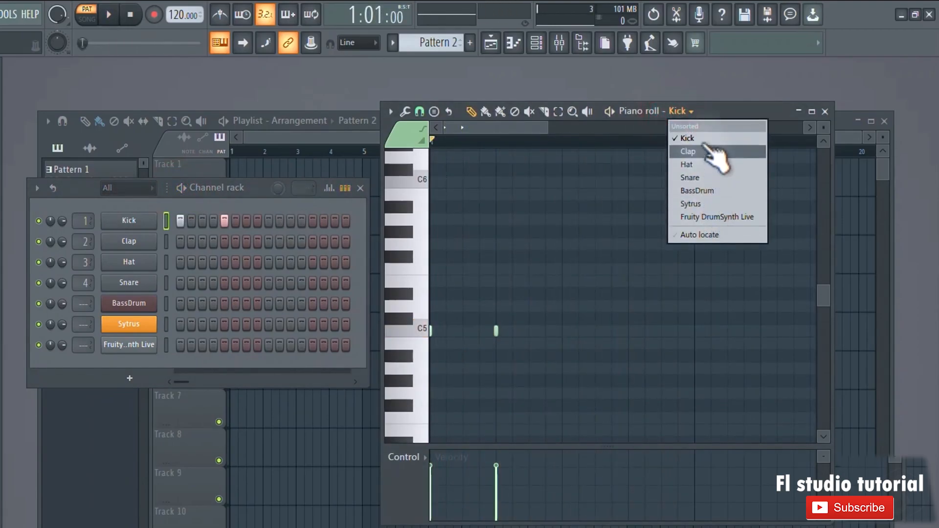
left_click(715, 115)
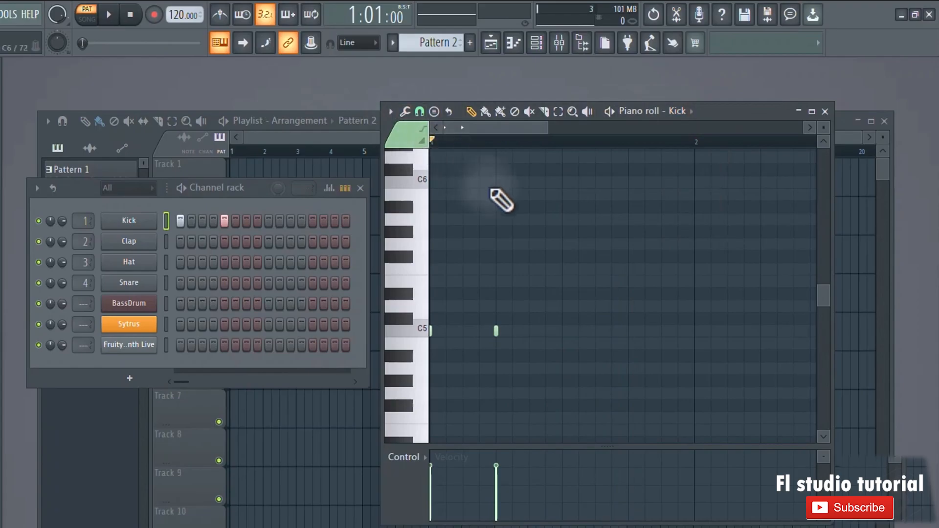
key("space")
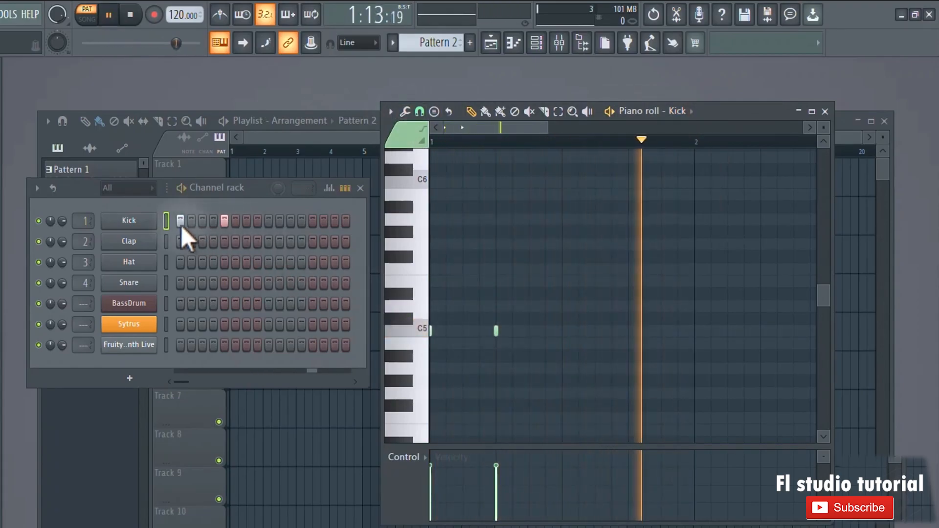
key("space")
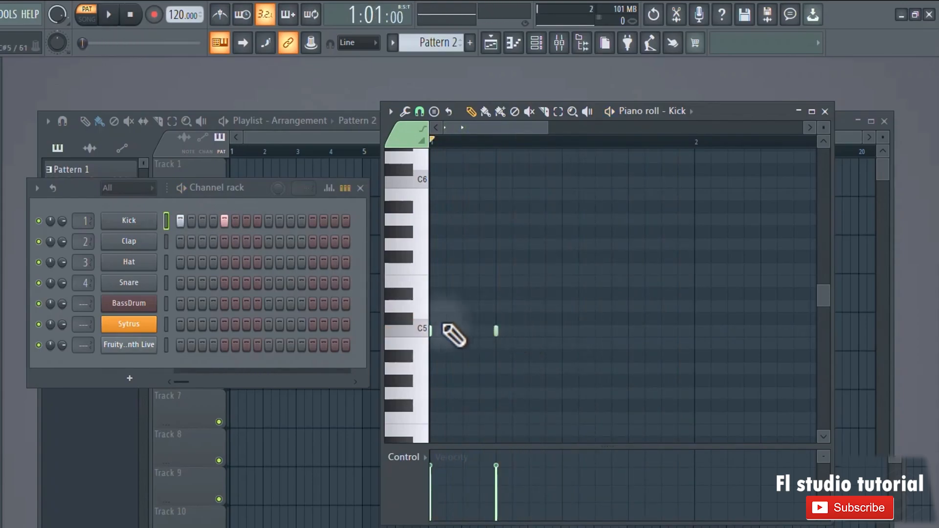
Audition the Kick sound at many high and low pitches on the piano roll's keyboard.
left_click(416, 300)
left_click(419, 241)
left_click(419, 189)
left_click(419, 172)
left_click(409, 297)
left_click(419, 373)
scroll(419, 374, "down", 3)
left_click(415, 353)
left_click(416, 399)
left_click(418, 425)
scroll(419, 425, "down", 5)
left_click(415, 404)
left_click(415, 427)
scroll(416, 428, "down", 3)
scroll(419, 433, "up", 8)
Switch the piano roll to the Sytrus channel and audition several of its keys.
left_click(681, 111)
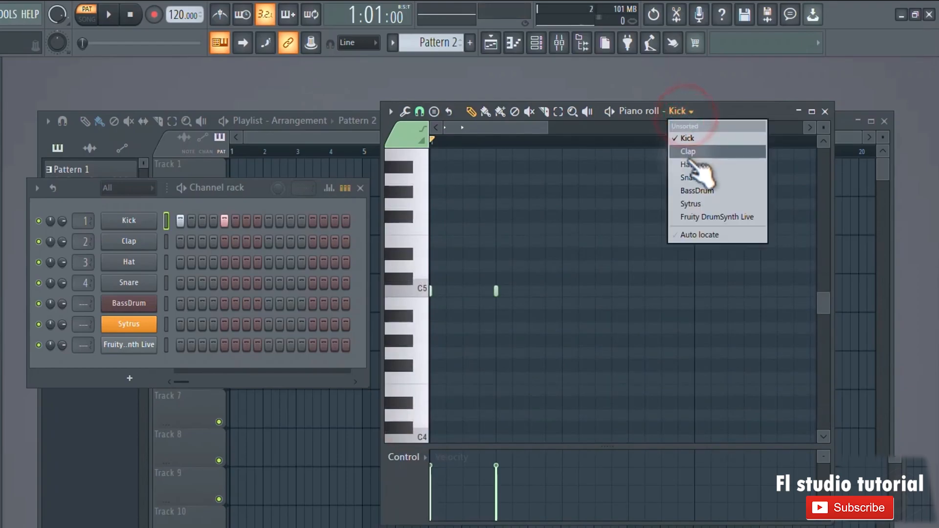
left_click(691, 204)
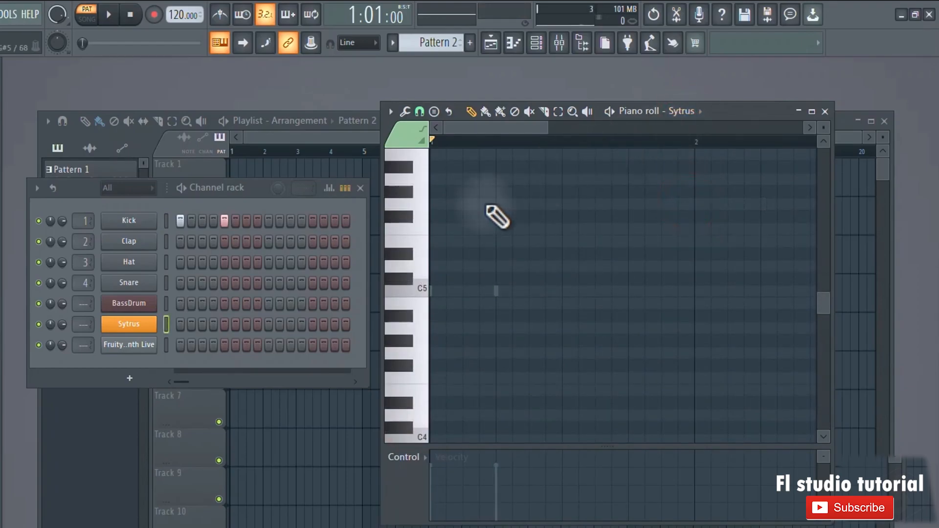
left_click(416, 211)
left_click(415, 242)
left_click(404, 314)
left_click(406, 342)
left_click(404, 389)
Switch the piano roll to Fruity DrumSynth Live and audition a few of its keys.
left_click(687, 112)
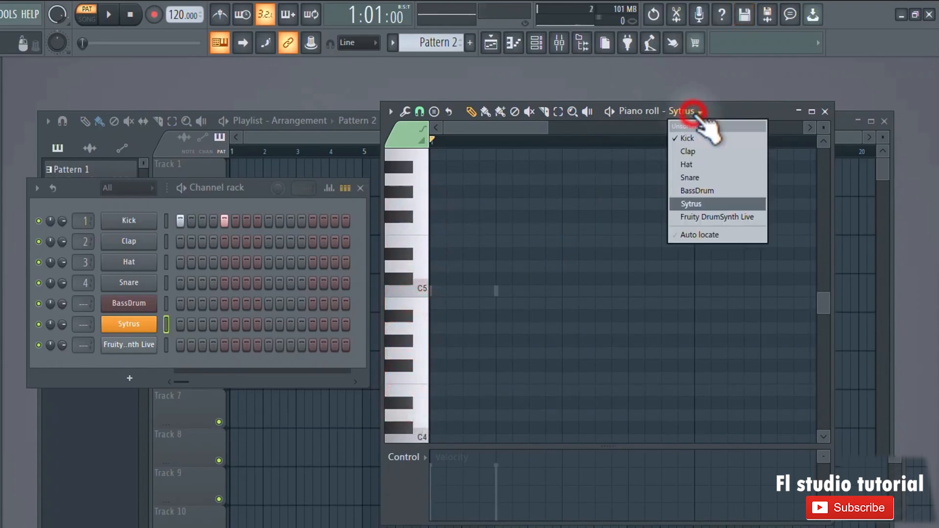
left_click(706, 217)
left_click(404, 232)
left_click(410, 253)
left_click(410, 341)
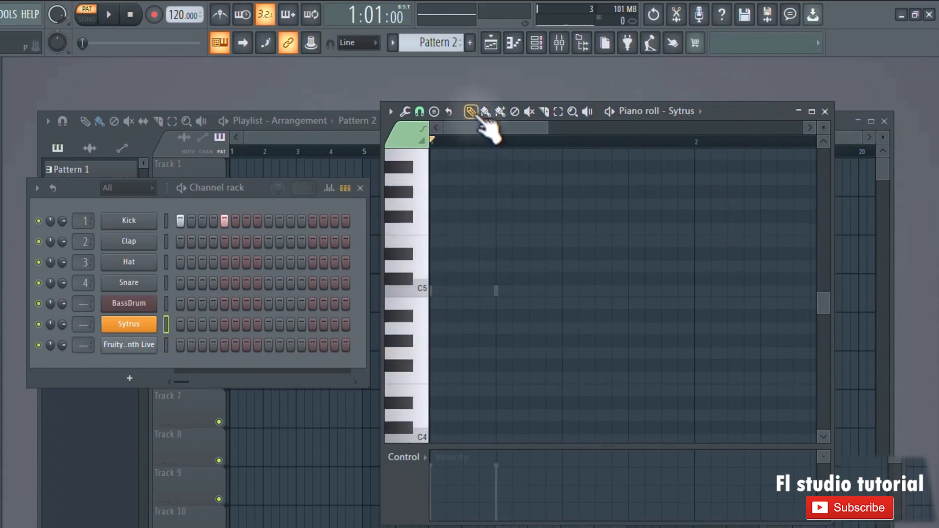
Draw three Sytrus notes in the first bar: D#5, C5 and G5, rising to the G5 just before bar 2.
left_click(467, 253)
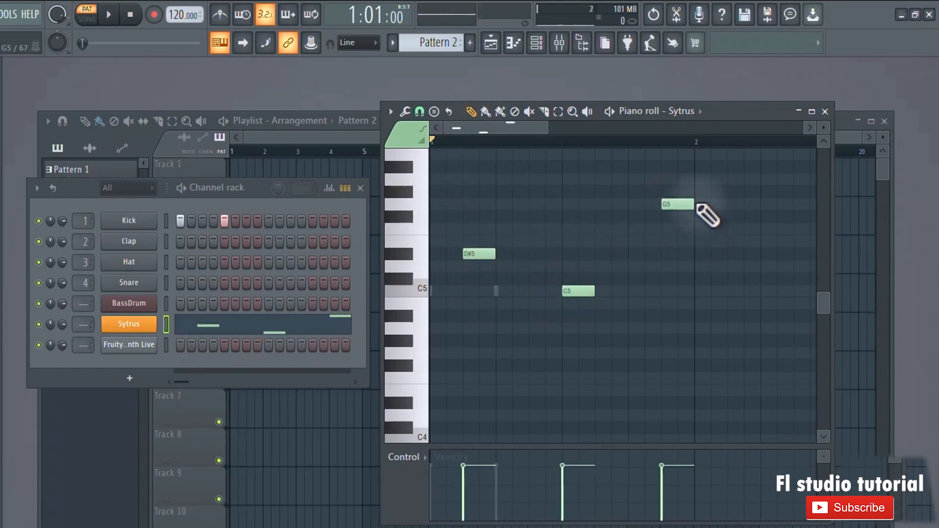
left_click_drag(728, 207, 677, 238)
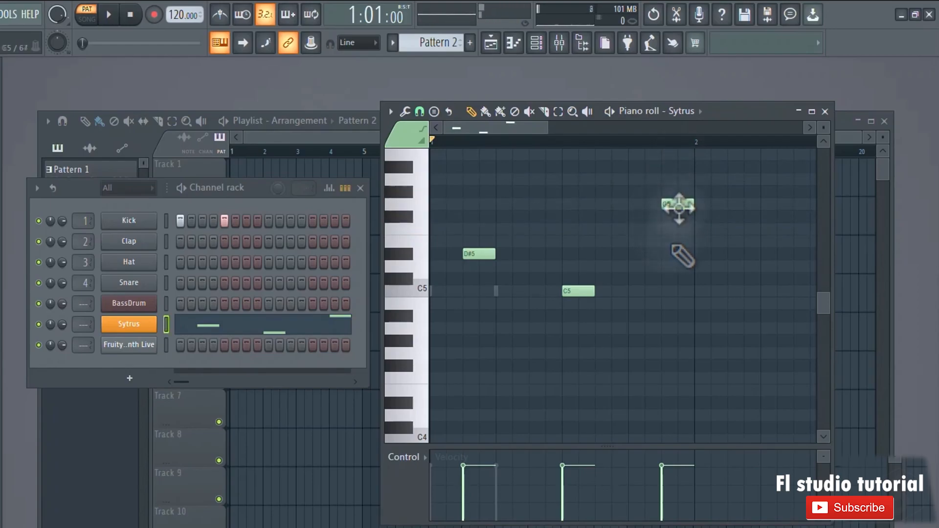
mouse_move(651, 212)
left_mouse_down()
mouse_move(582, 207)
mouse_move(684, 210)
left_mouse_up()
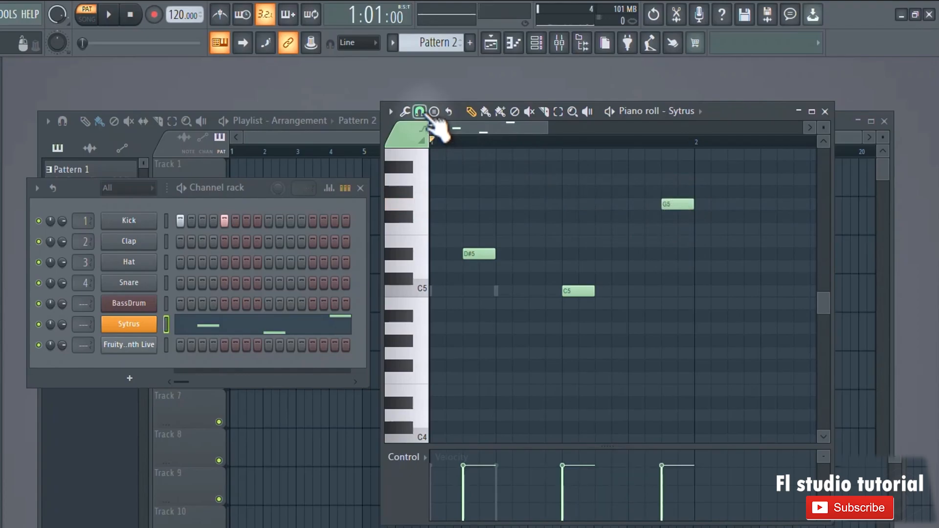
Change the piano roll's snap setting and nudge the G5 note slightly earlier, off the grid.
left_click(419, 112)
left_click(454, 205)
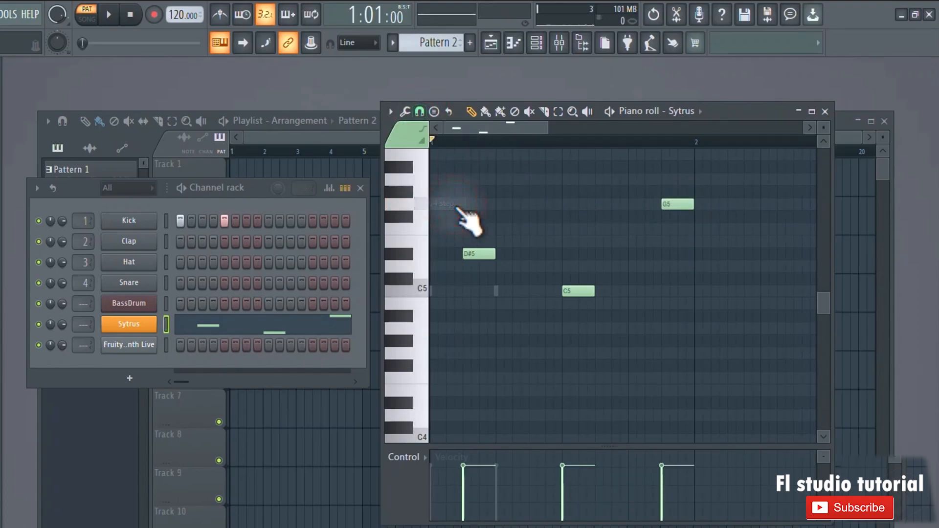
key("ctrl+z")
left_click_drag(622, 205, 677, 207)
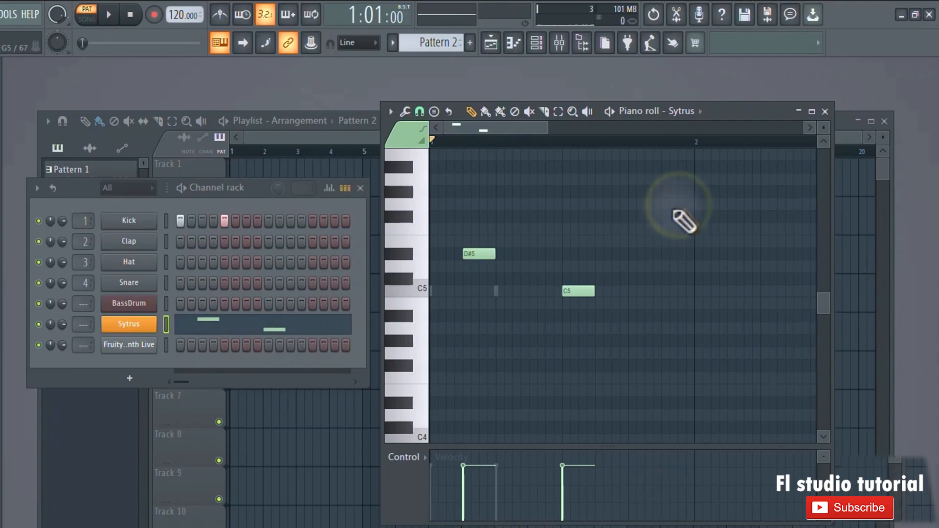
key("ctrl+z")
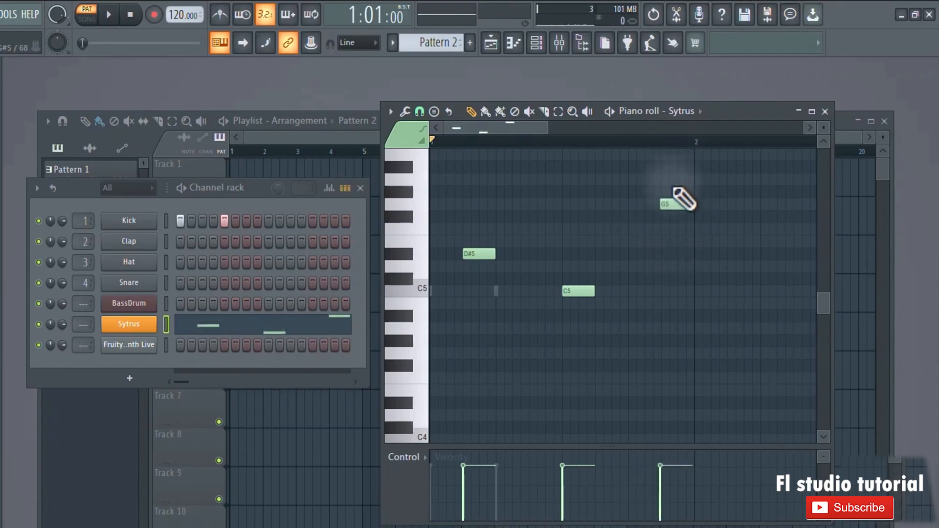
scroll(676, 218, "up", 8, "ctrl")
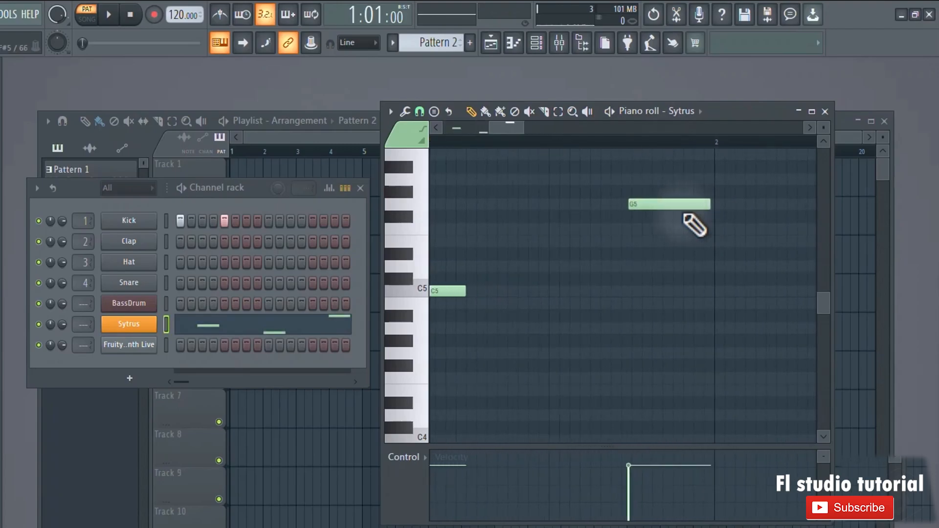
scroll(677, 226, "down", 3, "ctrl")
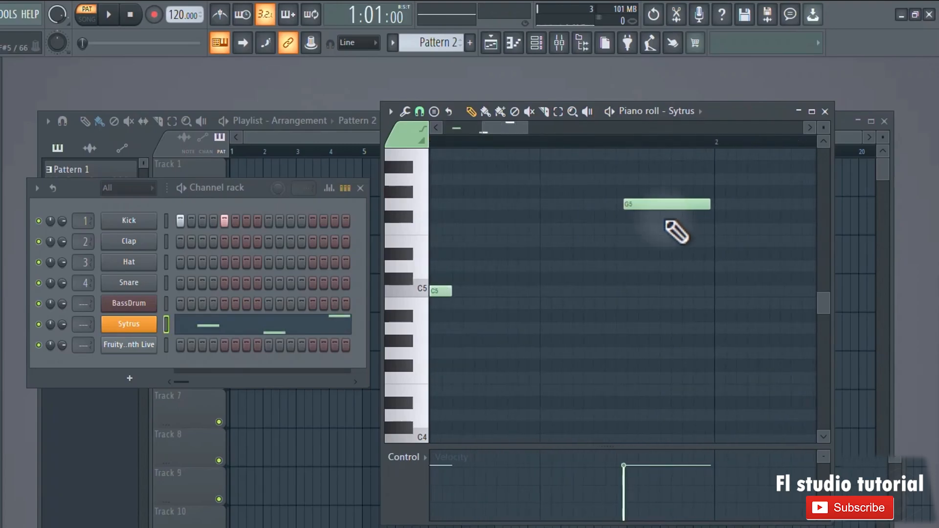
scroll(675, 227, "down", 5, "ctrl")
scroll(528, 225, "up", 3, "ctrl")
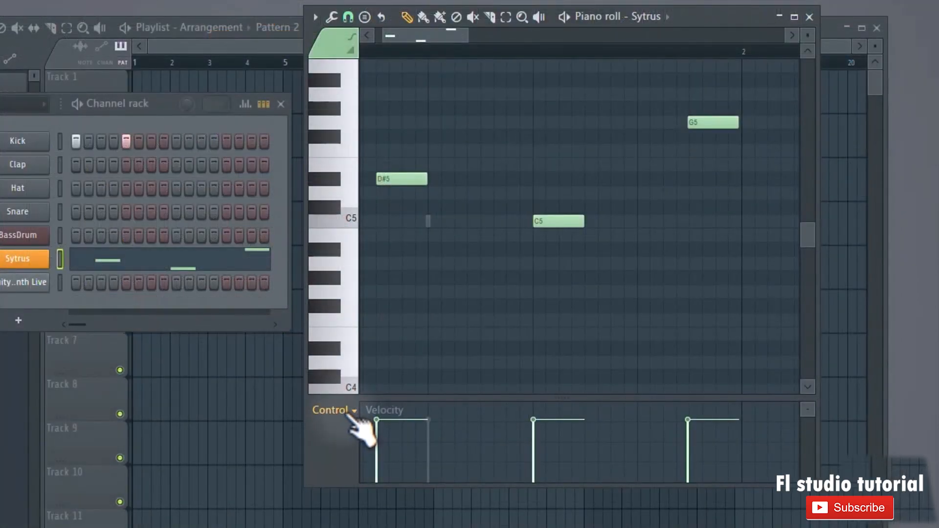
Lower the velocity of the C5 note strongly and of the G5 note moderately while Pattern 2 plays.
left_click(347, 411)
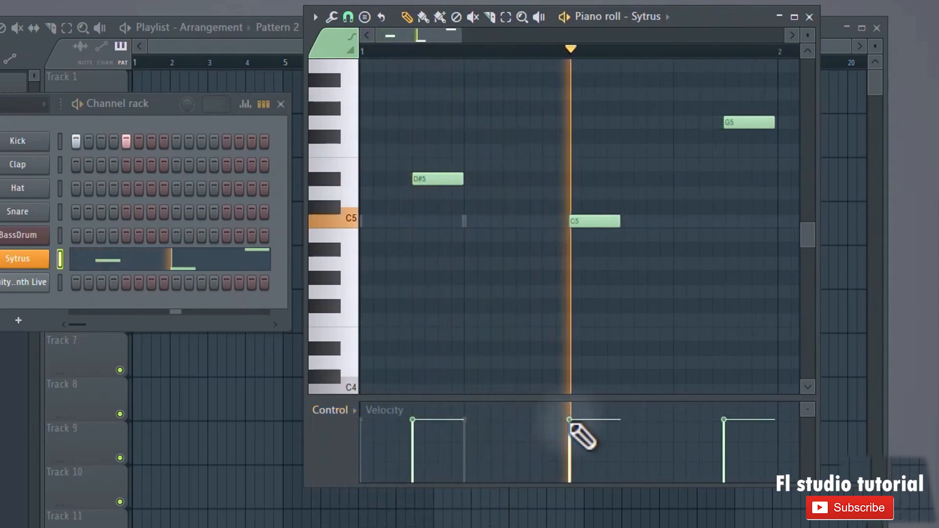
left_click(569, 420)
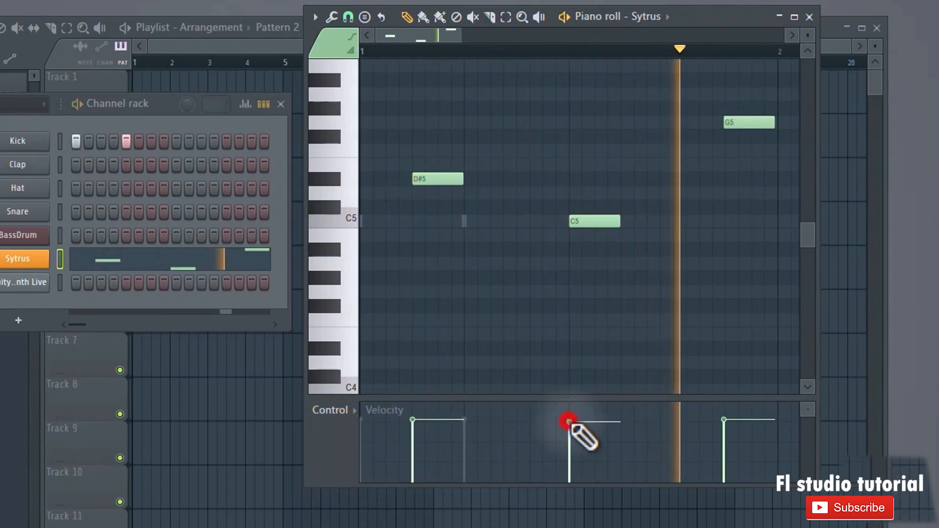
left_click_drag(568, 421, 569, 464)
left_click_drag(723, 419, 727, 446)
key("space")
Show Channel pitch in the control lane, draw a wavy pitch curve across the bar and close the piano roll.
left_click(332, 410)
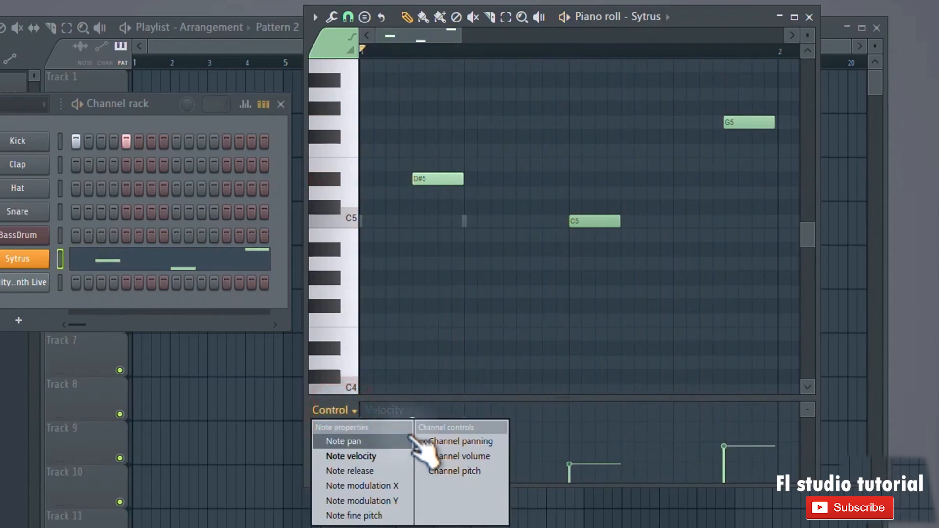
left_click(466, 470)
key("space")
left_click(368, 442)
mouse_move(388, 445)
left_mouse_down()
mouse_move(432, 424)
mouse_move(624, 468)
mouse_move(759, 416)
left_mouse_up()
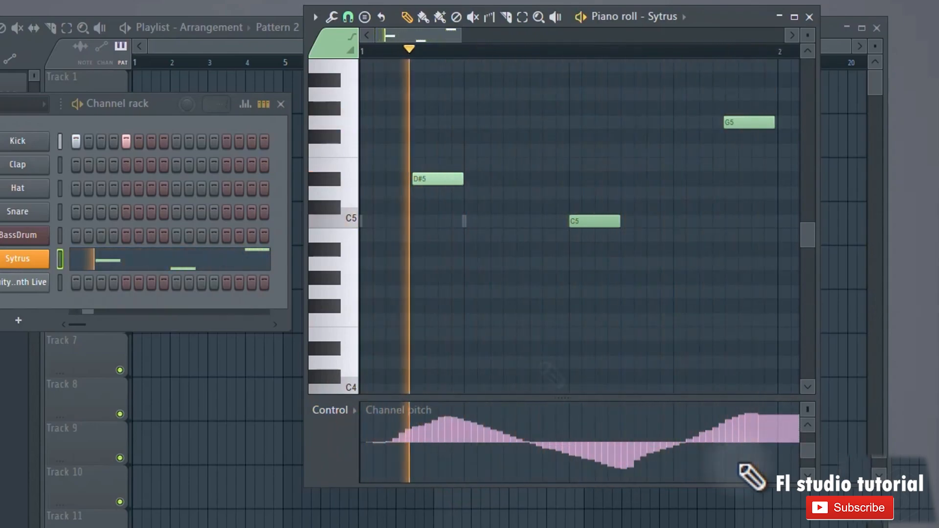
key("space")
double_click(438, 177)
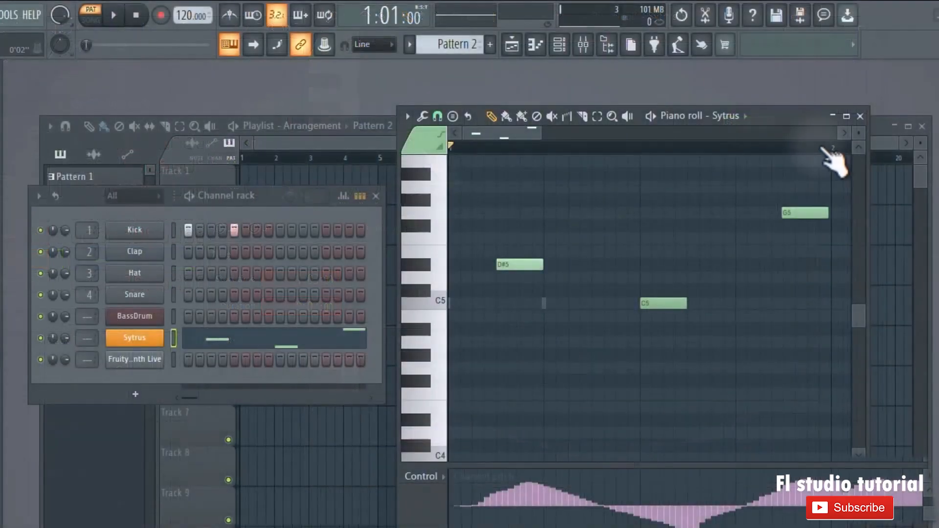
left_click(860, 116)
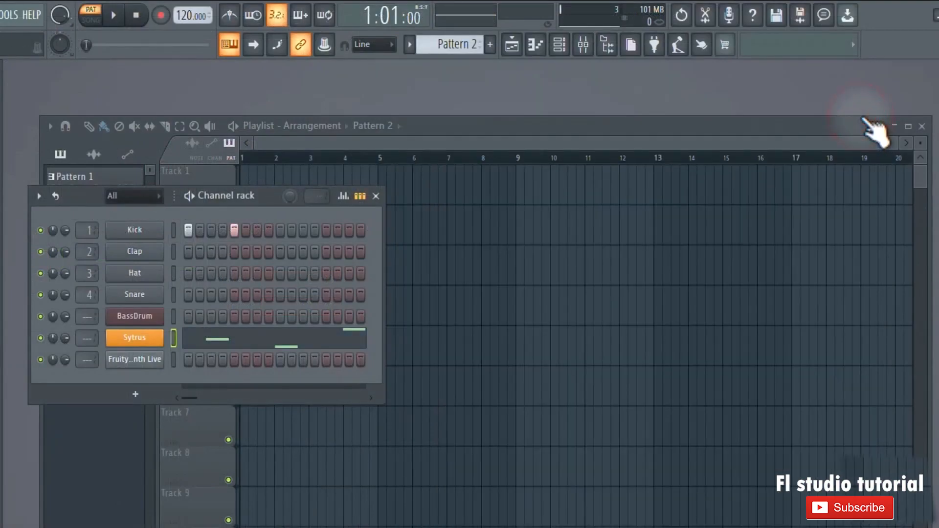
Place Pattern 1 on Track 1 just before bar 4 and Pattern 2 on Track 2 at bar 5 of the Playlist.
left_click(543, 128)
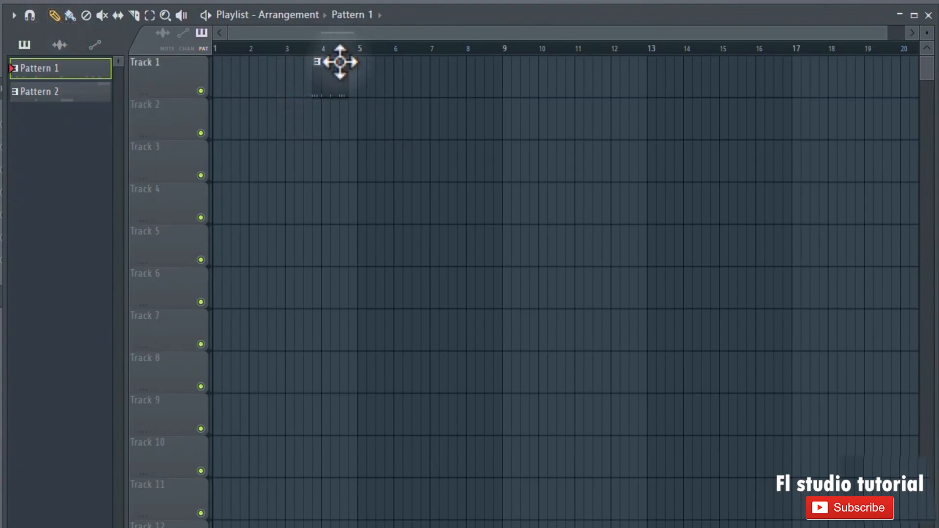
scroll(360, 79, "up", 5)
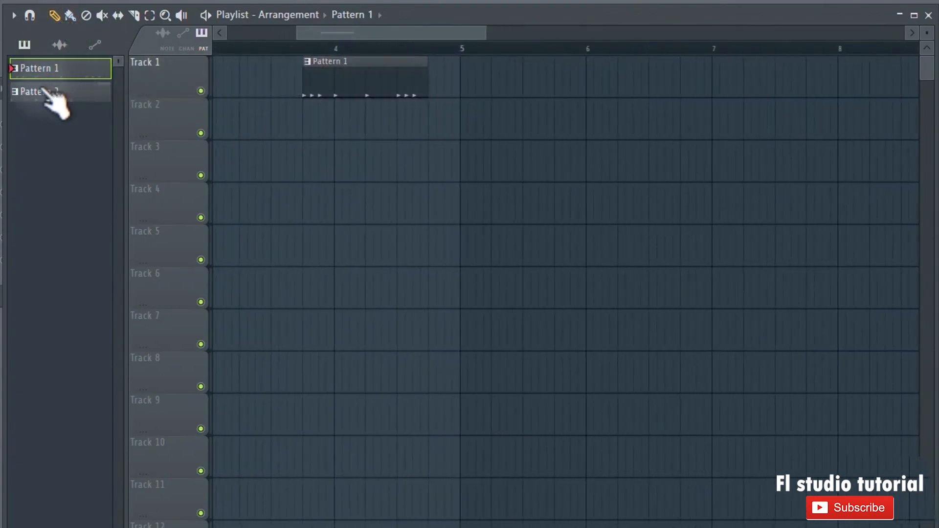
left_click(455, 119)
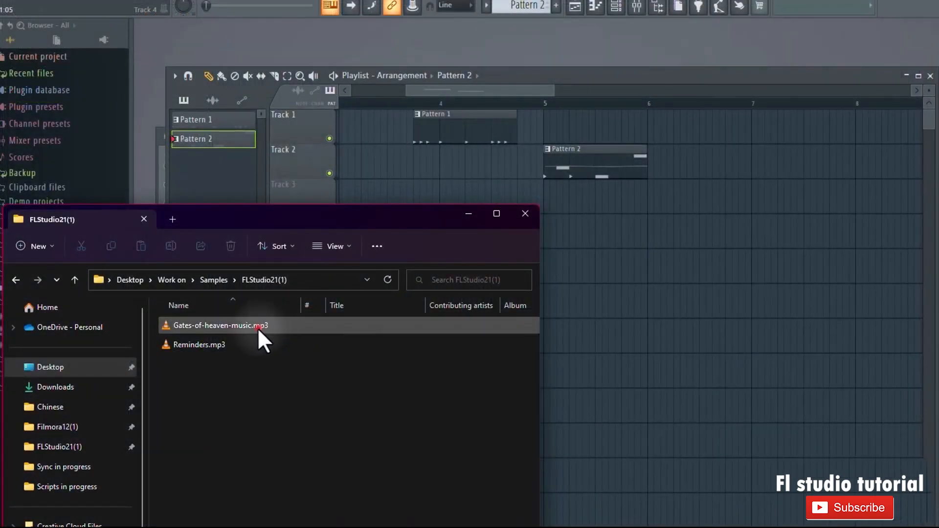
Import Gates-of-heaven-music.mp3 onto Track 4 and Reminders.mp3 onto Track 5 of the Playlist.
left_click_drag(258, 327, 585, 236)
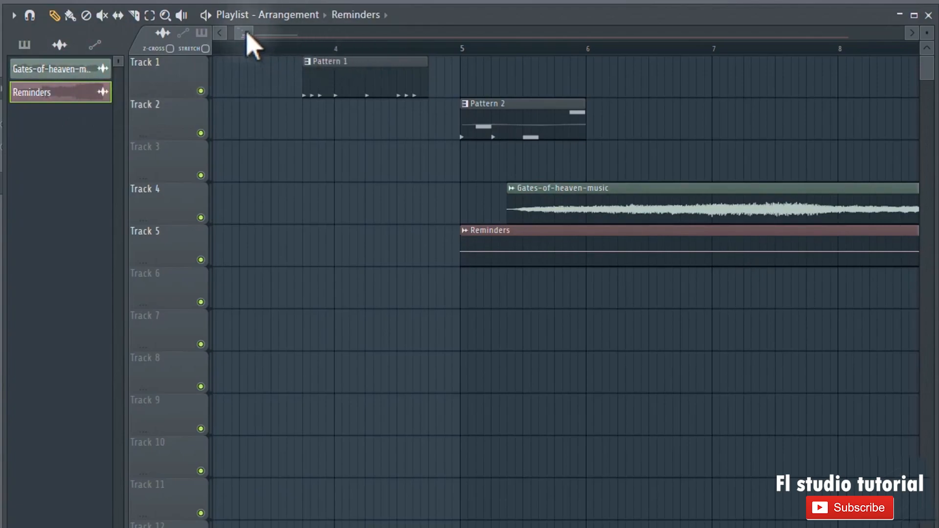
left_click_drag(246, 34, 240, 35)
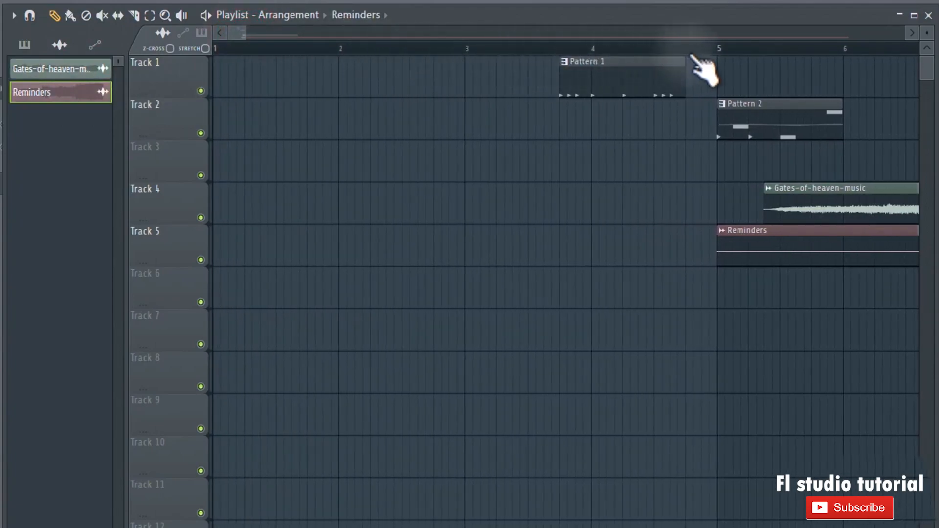
left_click_drag(243, 35, 248, 36)
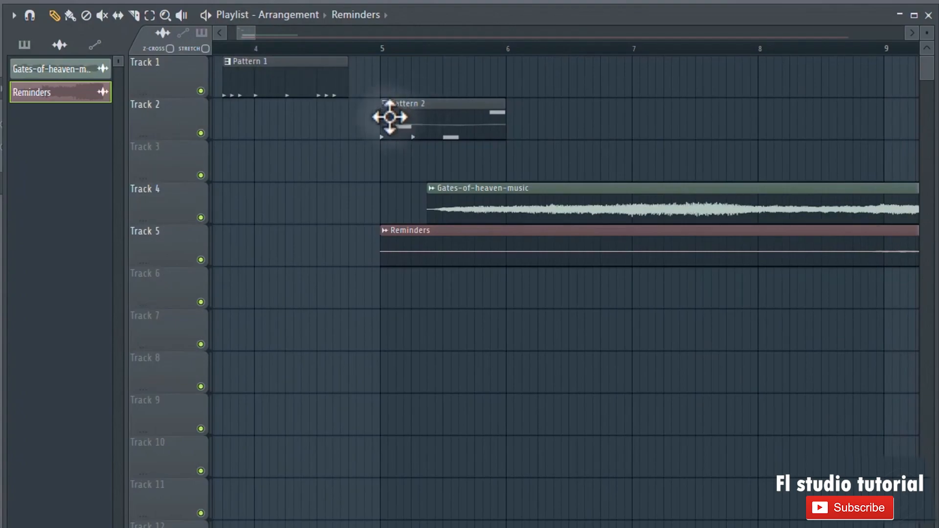
Move the Gates-of-heaven-music clip to bar 16 and the Reminders clip to bar 1, trimming the start of Reminders.
left_click_drag(656, 239, 832, 230)
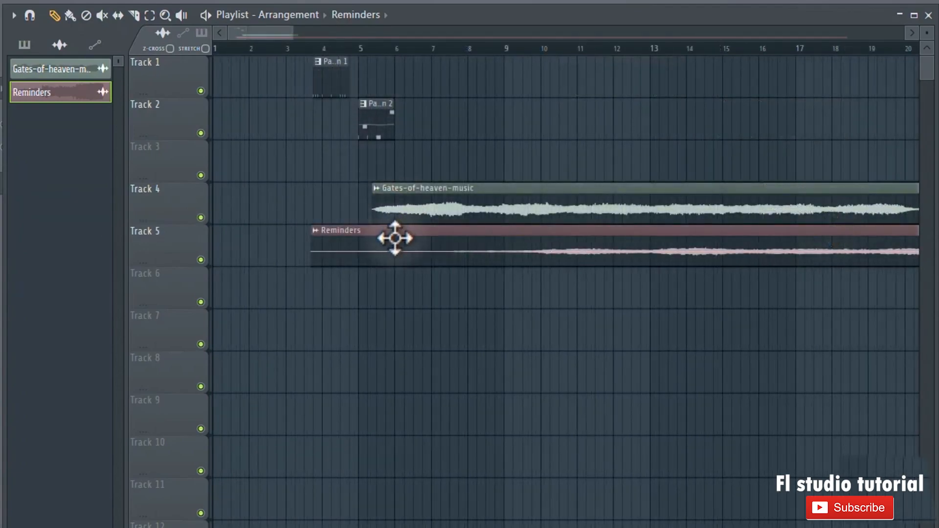
left_click_drag(395, 238, 296, 226)
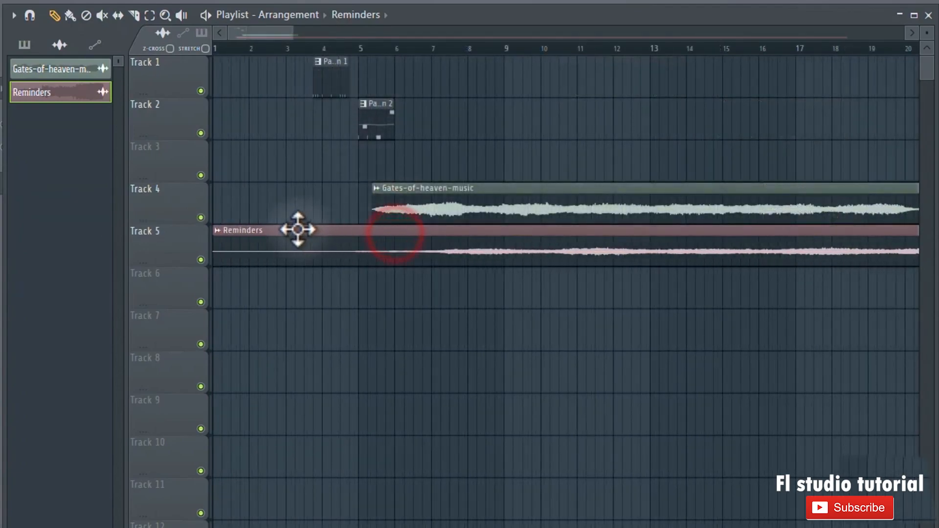
left_click_drag(398, 189, 788, 205)
left_click_drag(213, 240, 268, 233)
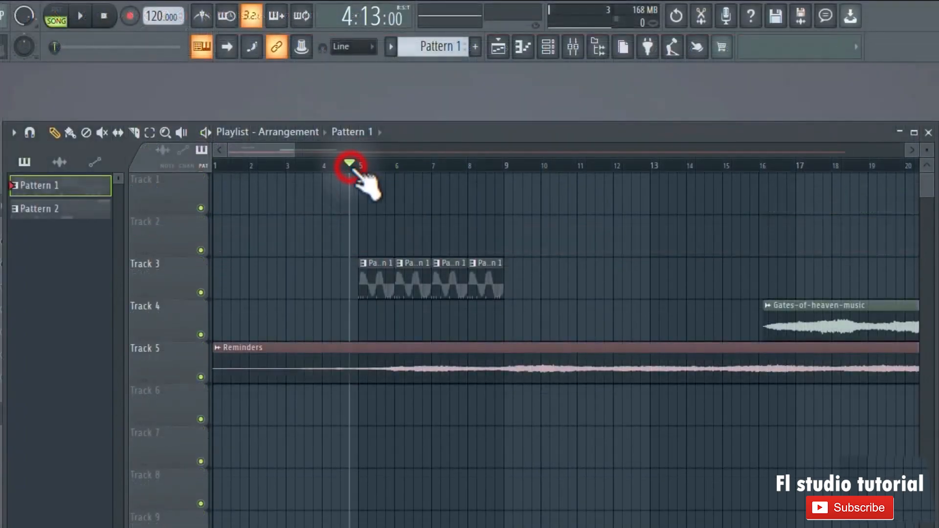
Play the arrangement in song mode from just after bar 4, trying stop, pause and resume.
left_click(333, 167)
key("space")
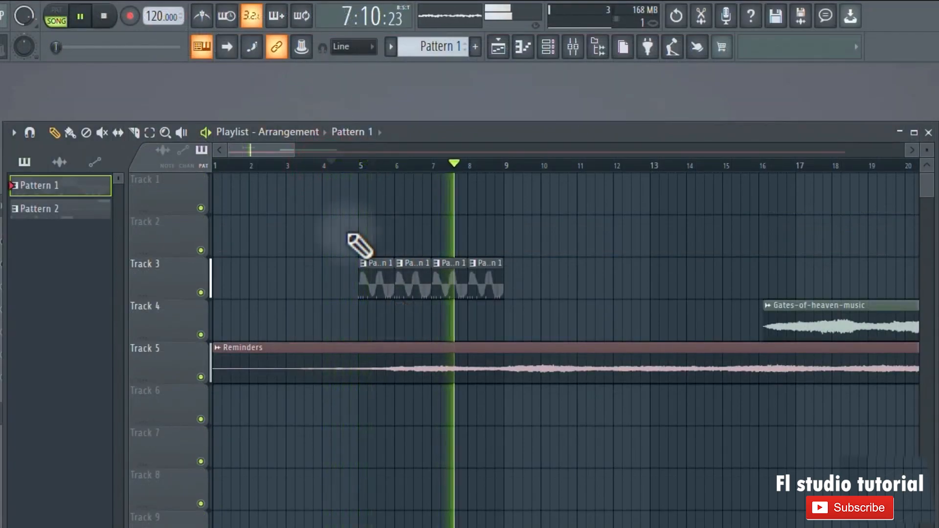
key("space")
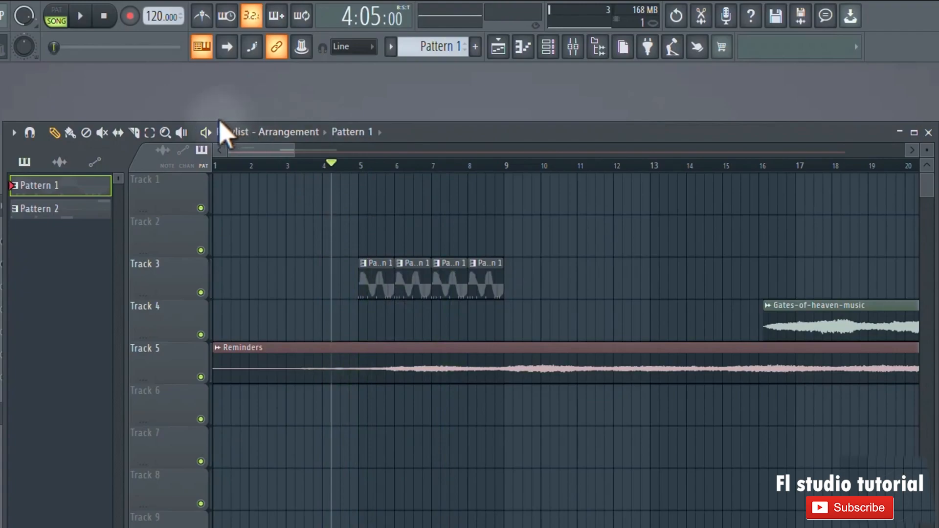
left_click(206, 133)
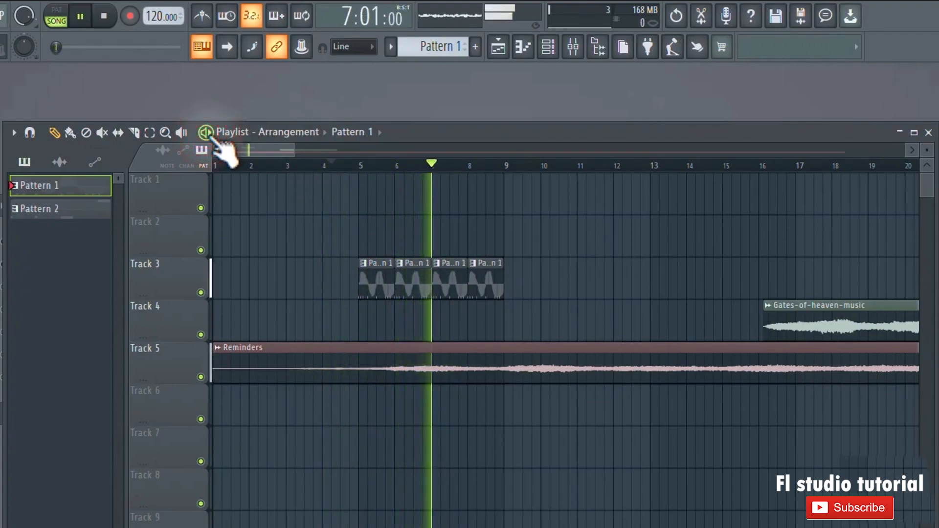
left_click(80, 16)
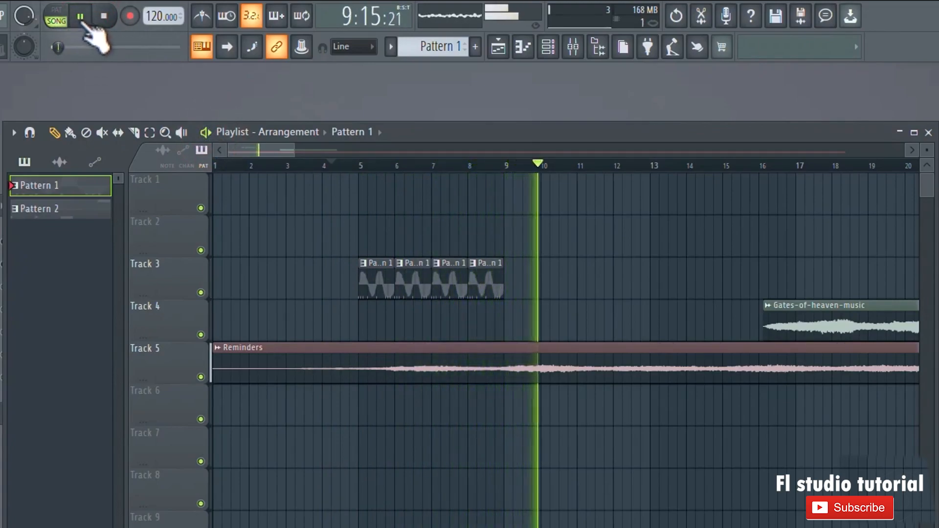
left_click(80, 15)
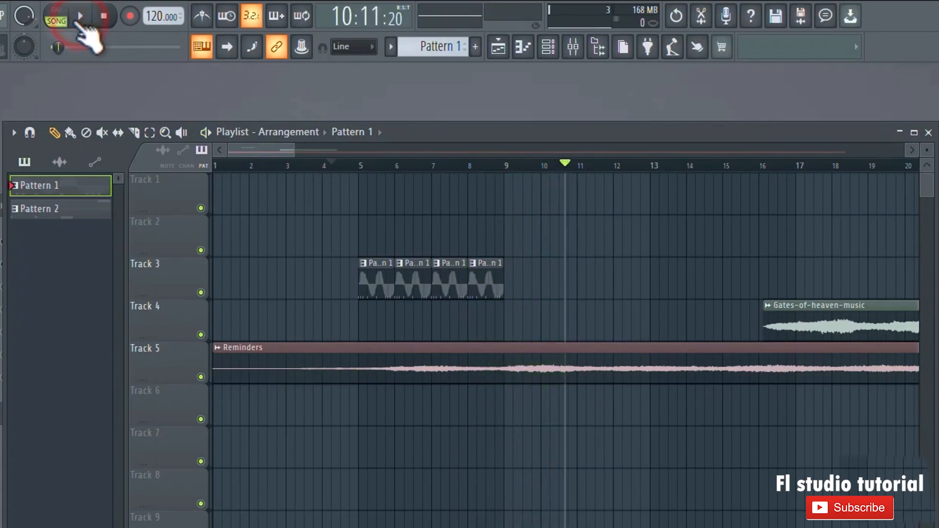
left_click(80, 16)
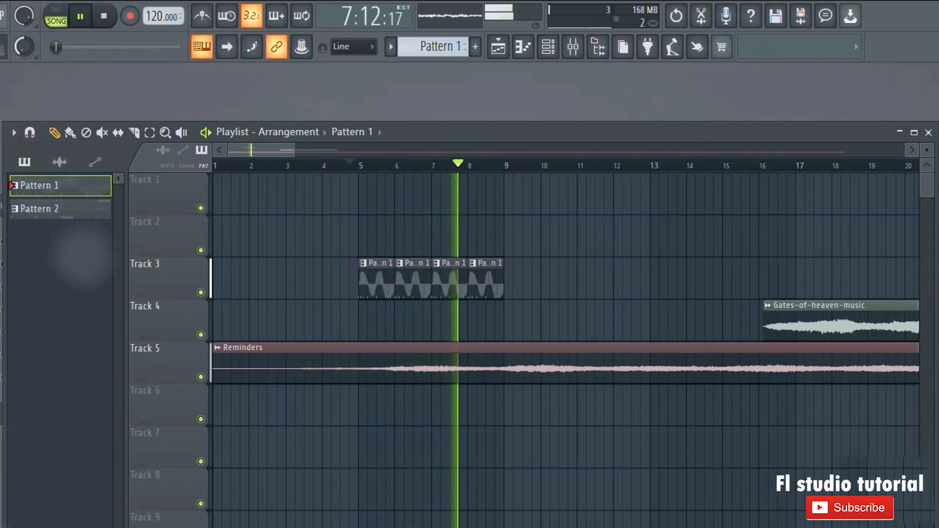
key("space")
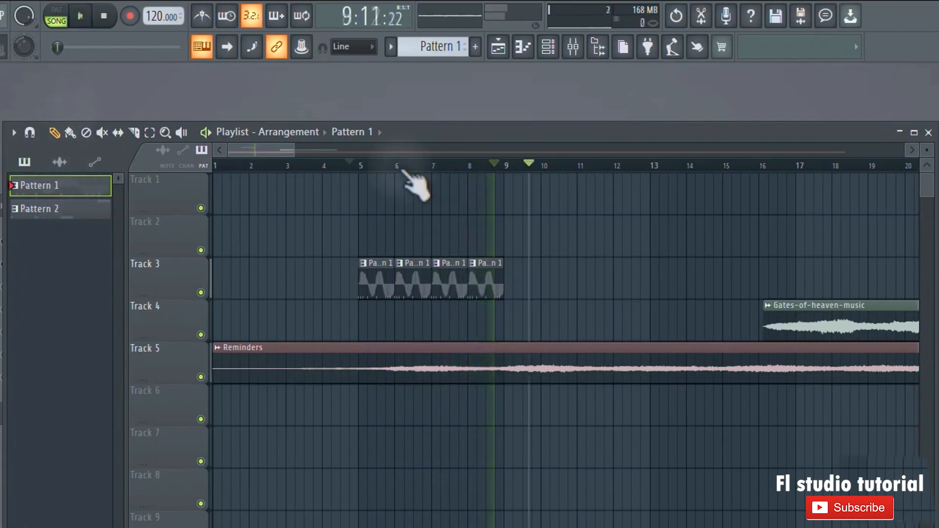
Loop playback over roughly bars 5 to 7 while trying out muting on Track 5 and the first Pattern 1 clip.
left_click_drag(364, 165, 429, 168)
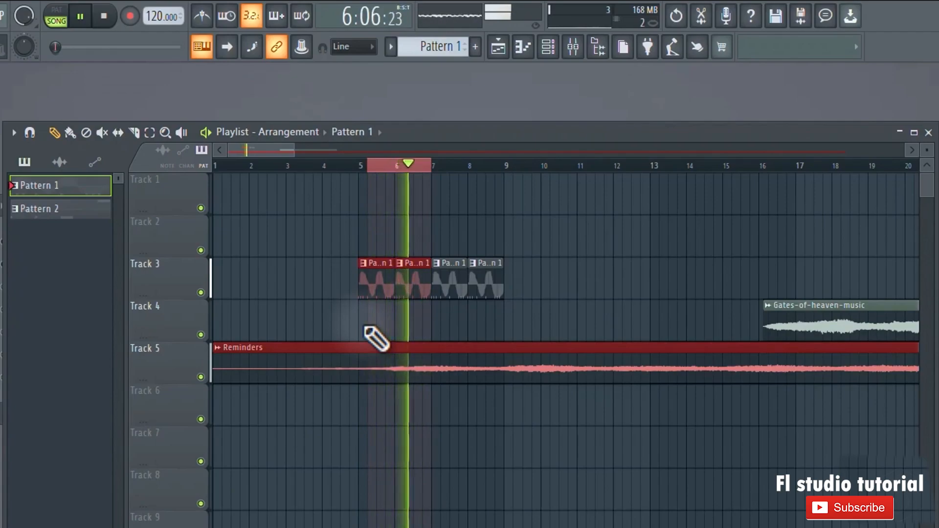
left_click(201, 377)
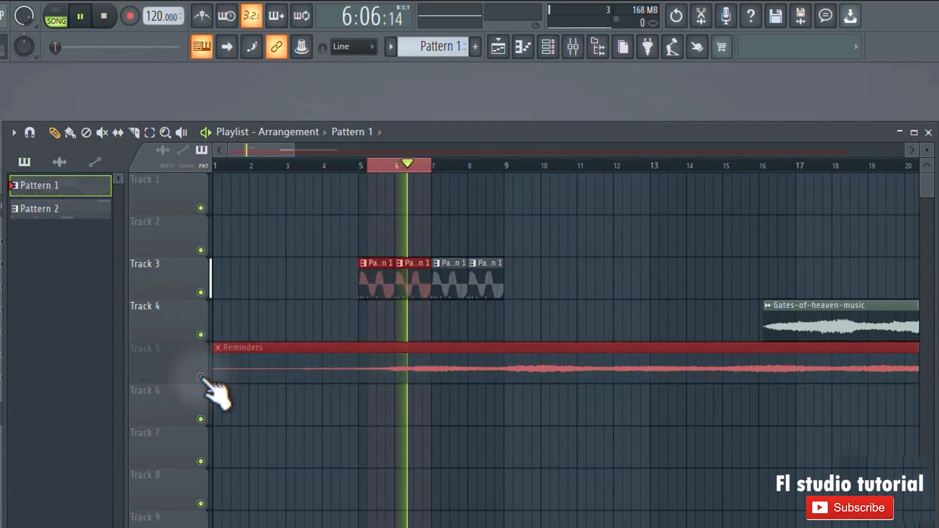
left_click(201, 377)
left_click(102, 132)
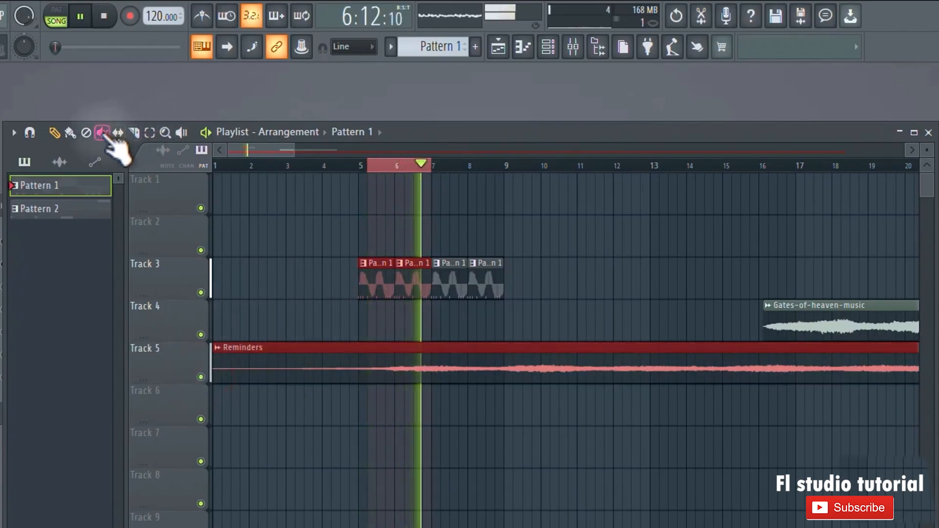
left_click(383, 282)
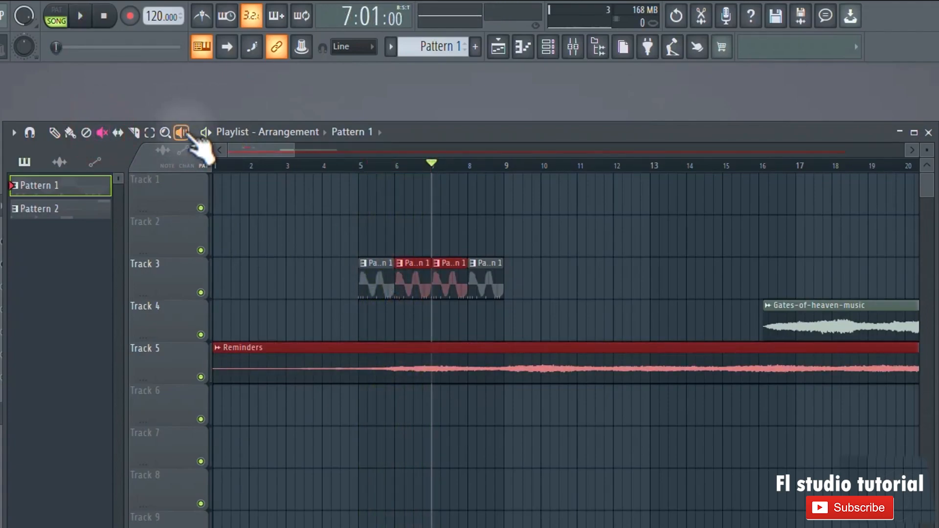
Audition the last Pattern 1 clip on Track 3 in isolation with the Playback tool.
left_click(182, 133)
left_click(484, 280)
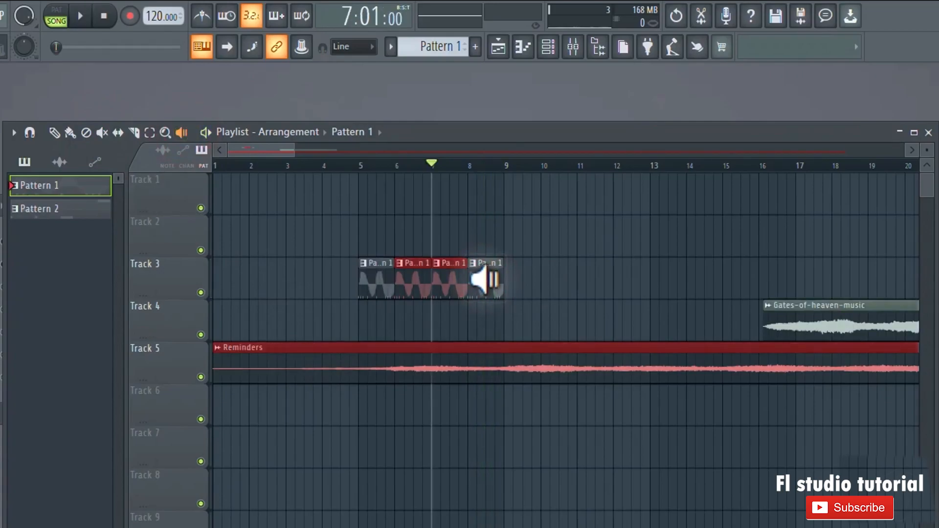
left_click(481, 280)
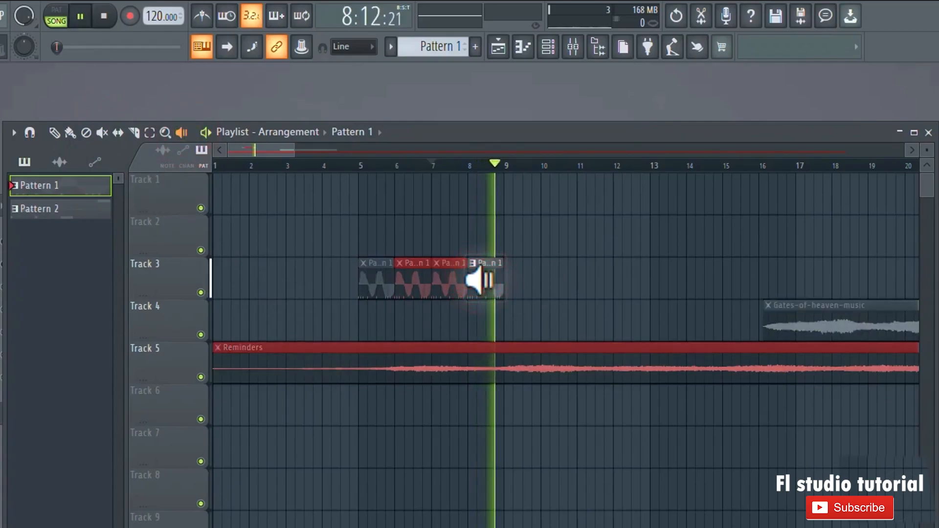
left_click(480, 280)
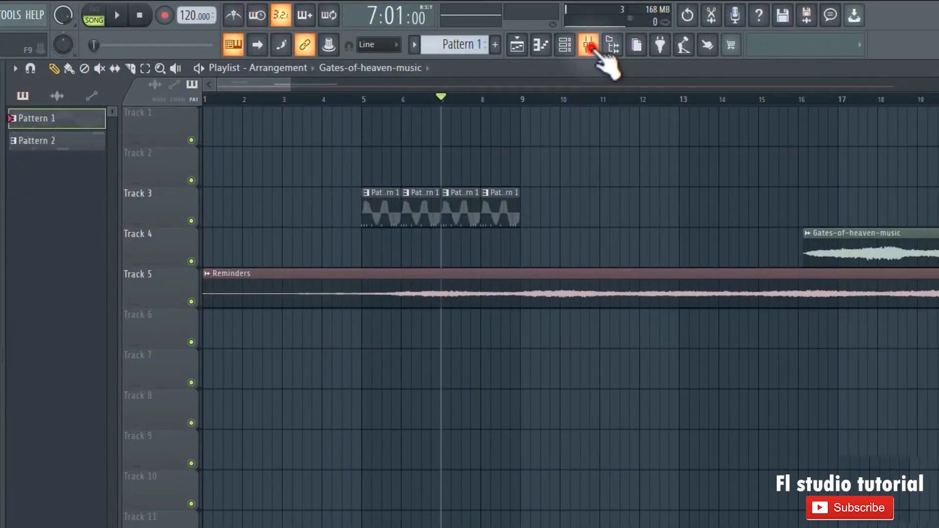
Open the Mixer with the Channel rack beside it and select individual insert tracks.
left_click(590, 45)
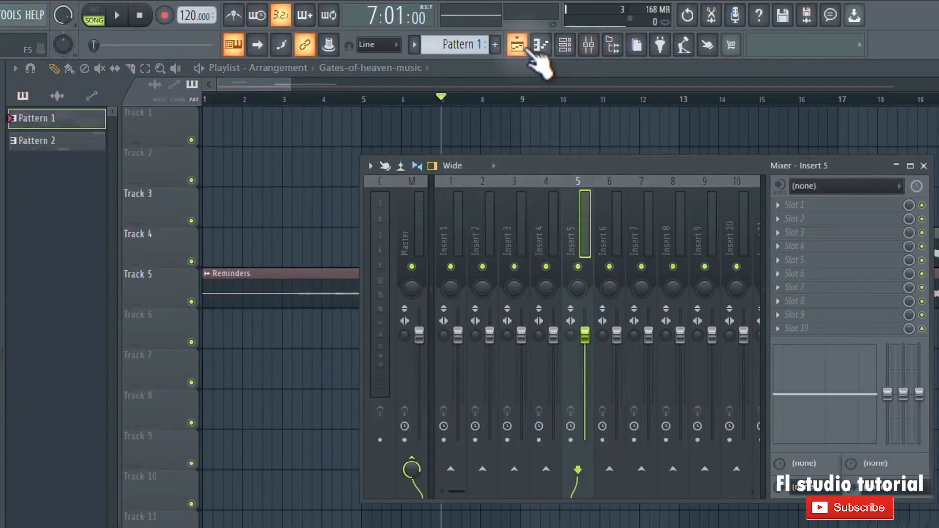
left_click(564, 45)
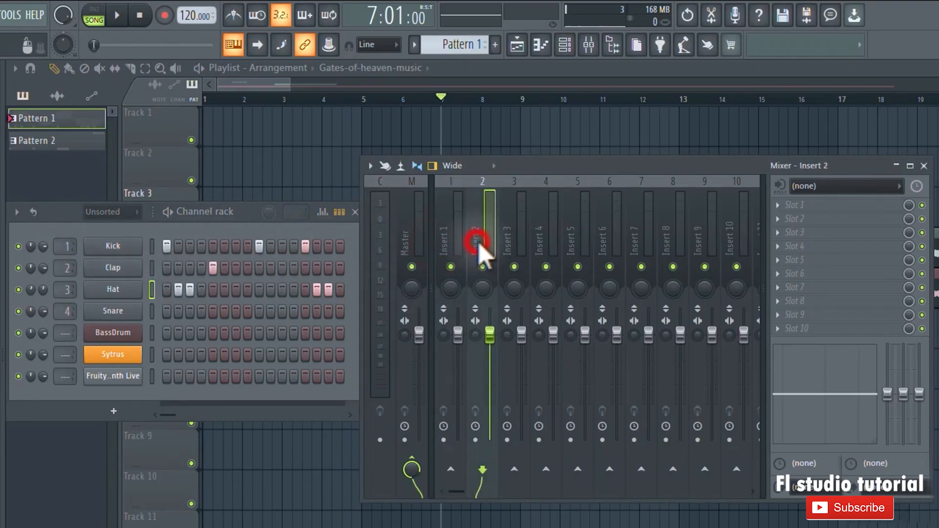
left_click(537, 242)
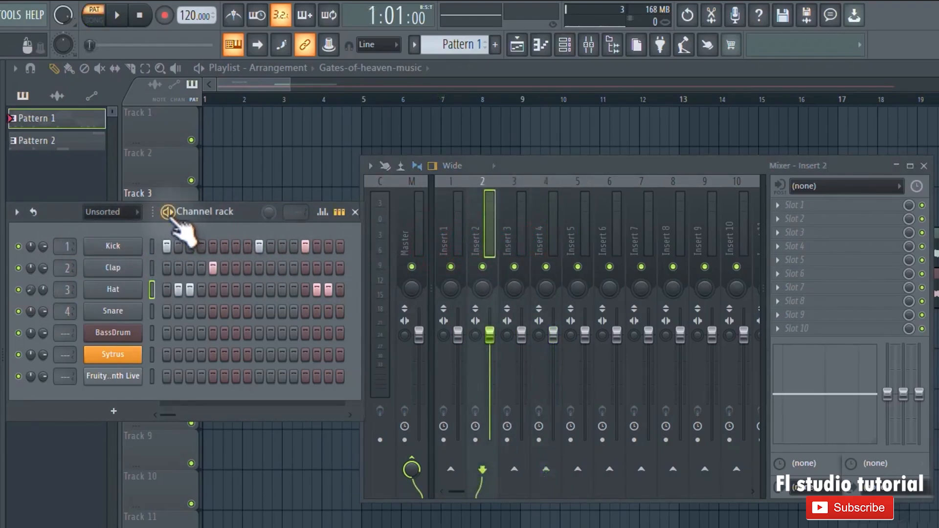
Try out the mute, panning and volume controls of mixer Insert 1 while Pattern 1 plays.
left_click(450, 267)
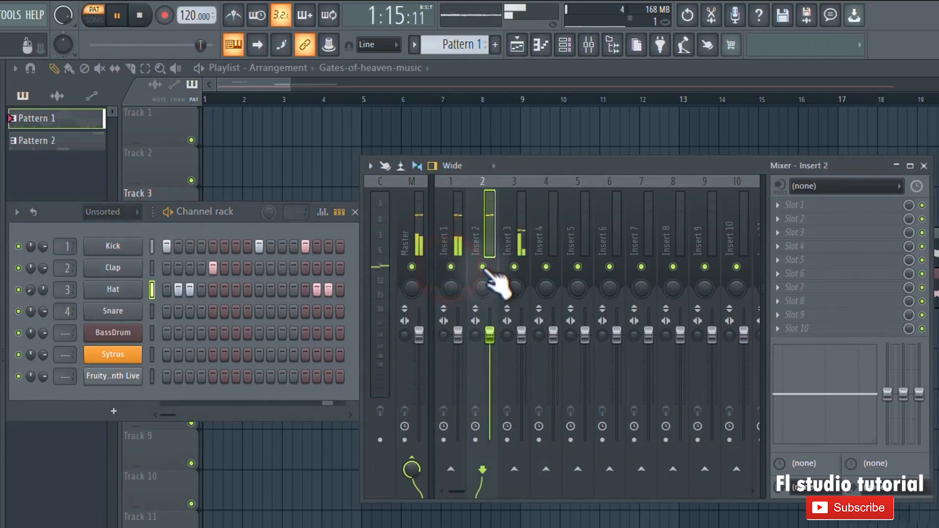
left_click(456, 240)
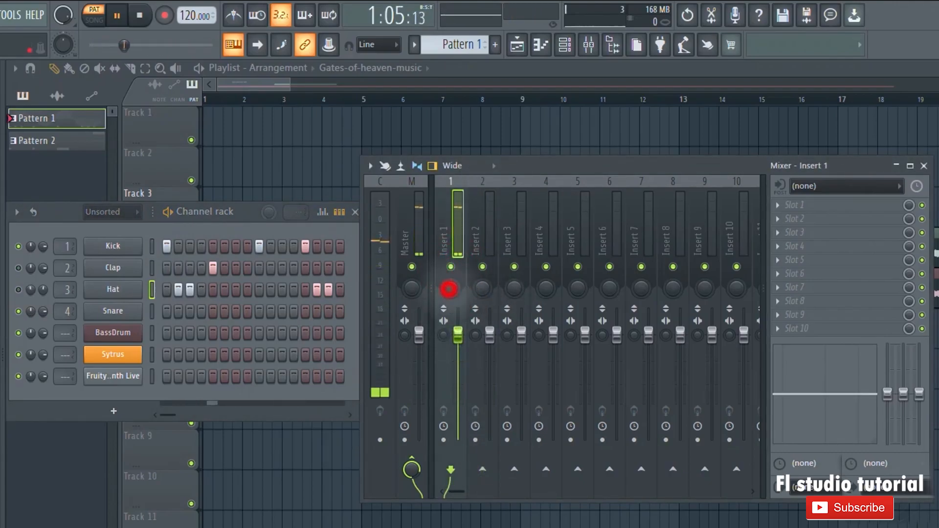
mouse_move(449, 289)
left_mouse_down()
mouse_move(448, 276)
mouse_move(449, 289)
left_mouse_up()
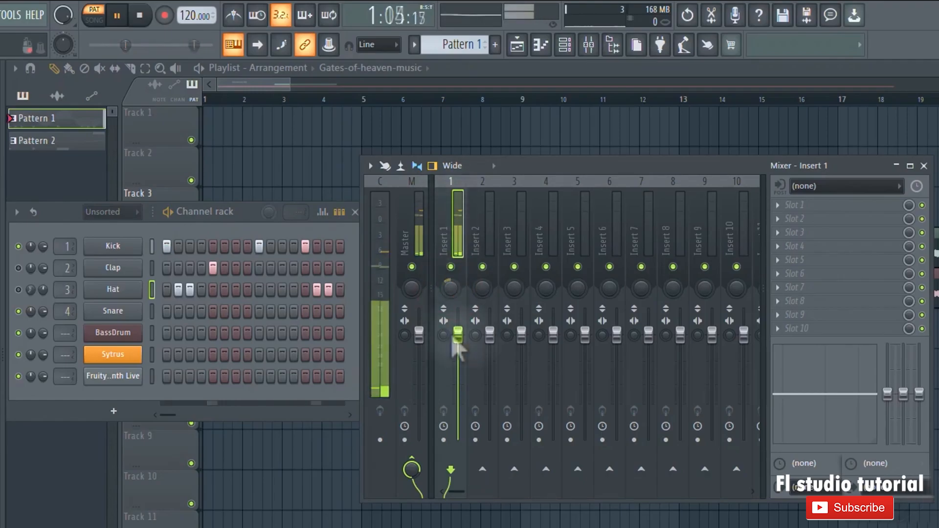
mouse_move(458, 343)
left_mouse_down()
mouse_move(458, 387)
mouse_move(458, 336)
left_mouse_up()
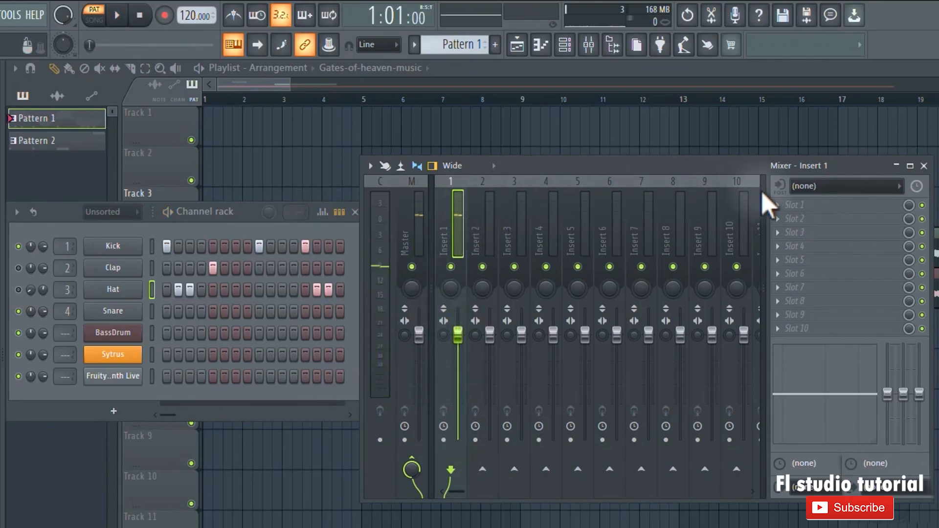
Load the Fruity Reeverb 2 effect into Slot 1 of mixer Insert 1 while Pattern 1 plays.
key("space")
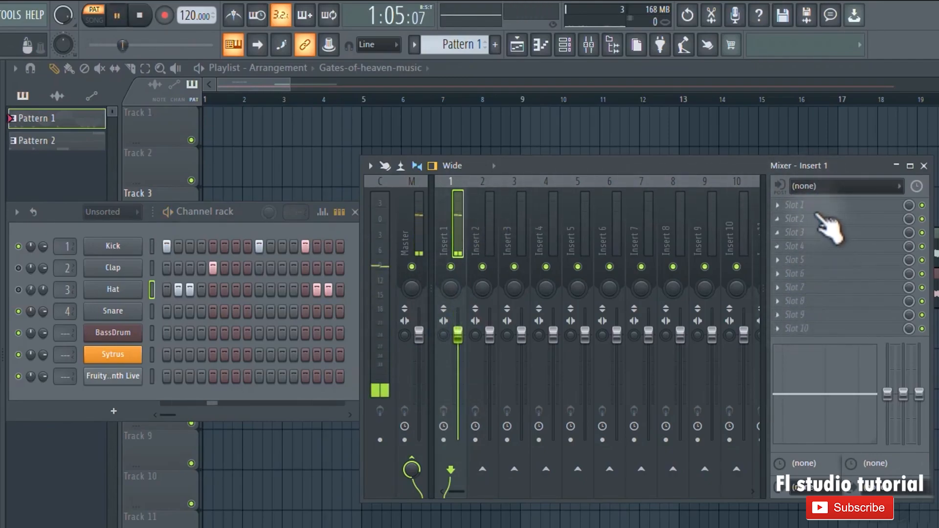
left_click(793, 205)
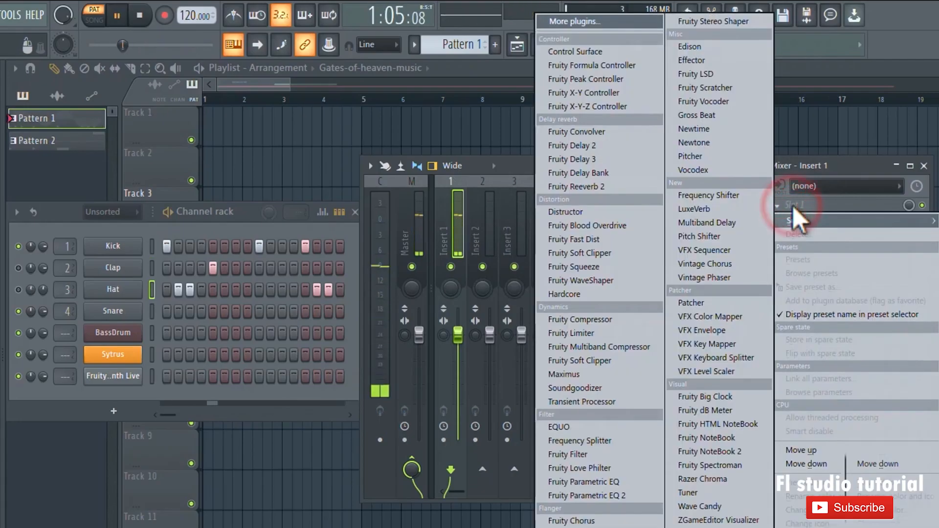
left_click(596, 190)
left_click_drag(314, 215, 604, 368)
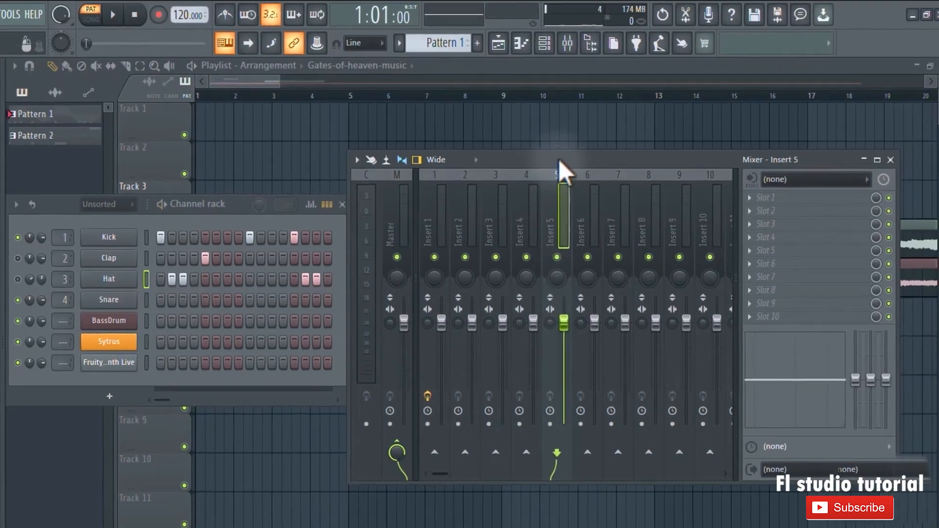
Make Playlist Track 2 an audio track routed to mixer Insert 5 and set that insert's audio input to In 1 - In 2.
left_click_drag(559, 159, 231, 200)
left_click(485, 71)
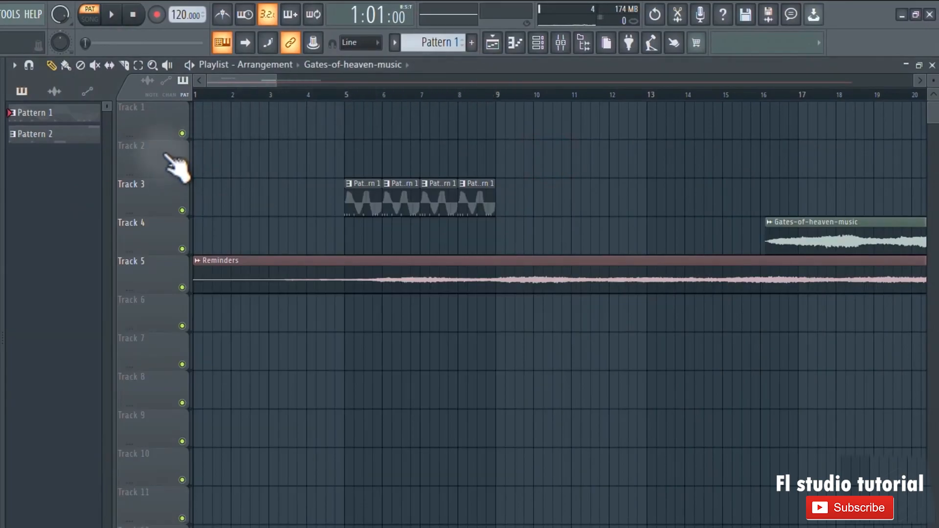
right_click(175, 164)
mouse_move(196, 218)
mouse_move(343, 234)
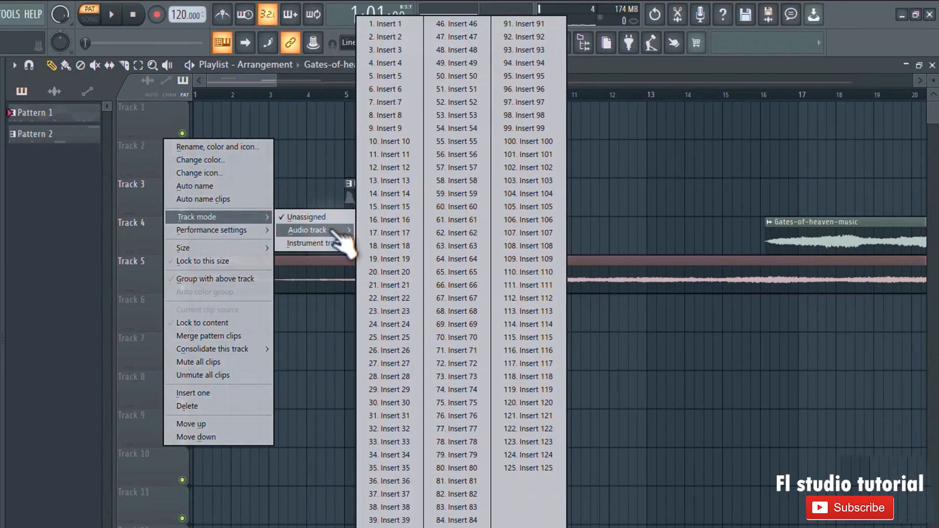
left_click(395, 76)
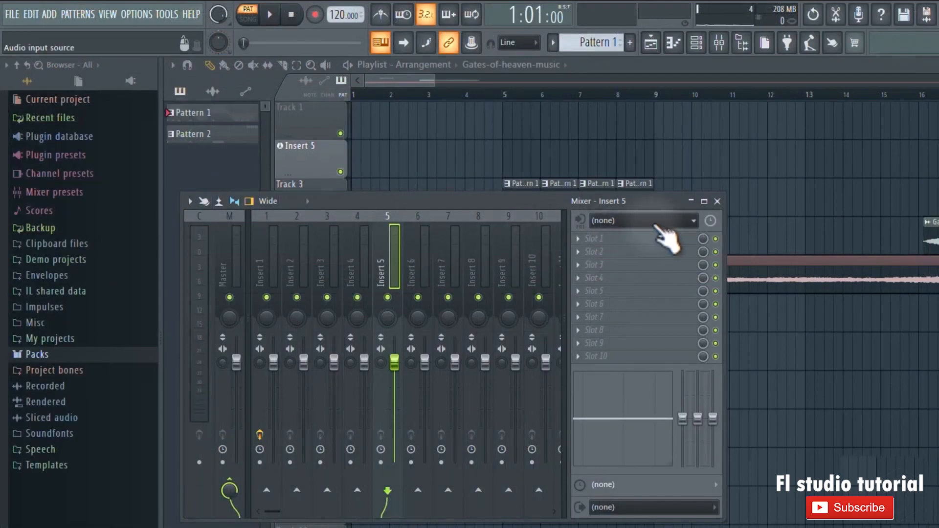
left_click(656, 223)
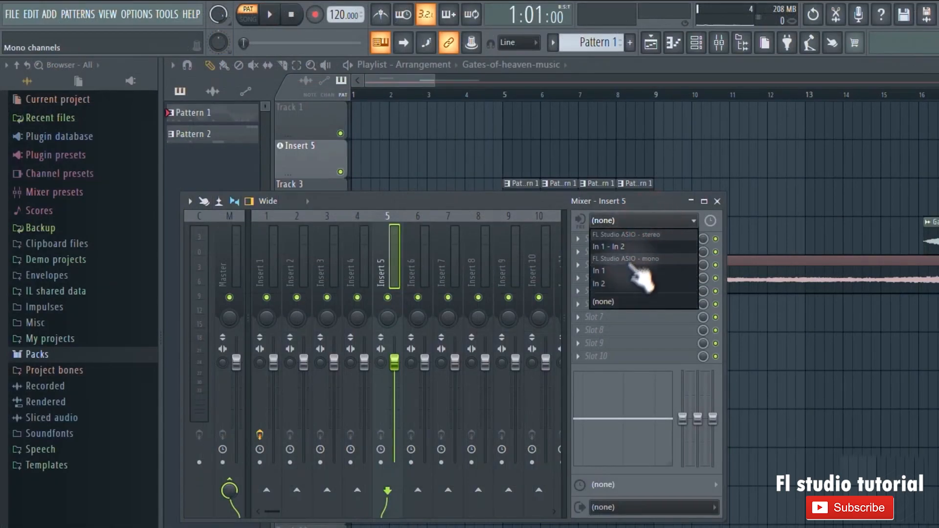
left_click(631, 246)
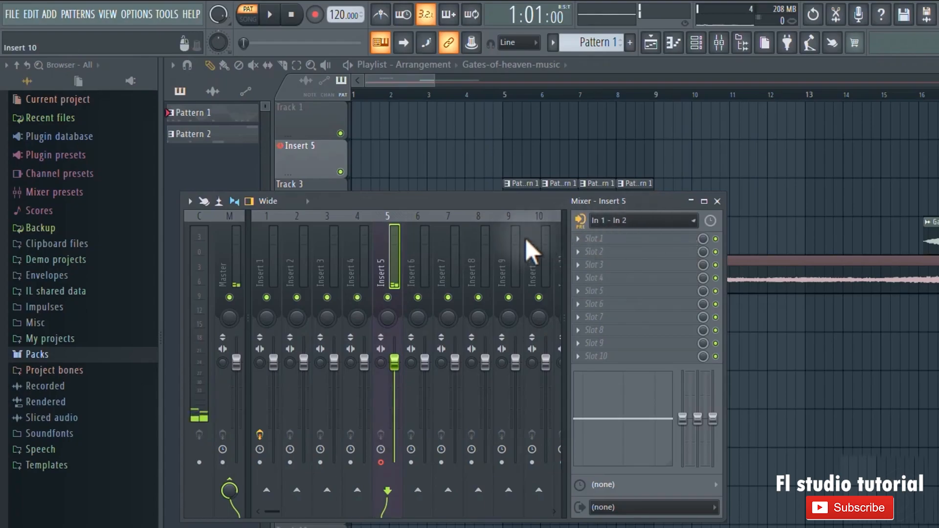
Open the audio settings and look through the input device choices in the FL Studio ASIO panel.
left_click(380, 462)
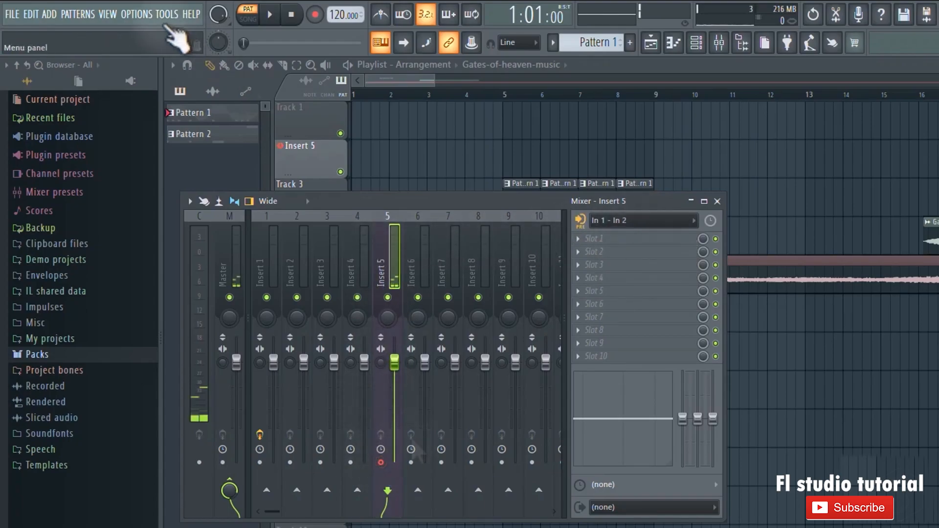
left_click(139, 15)
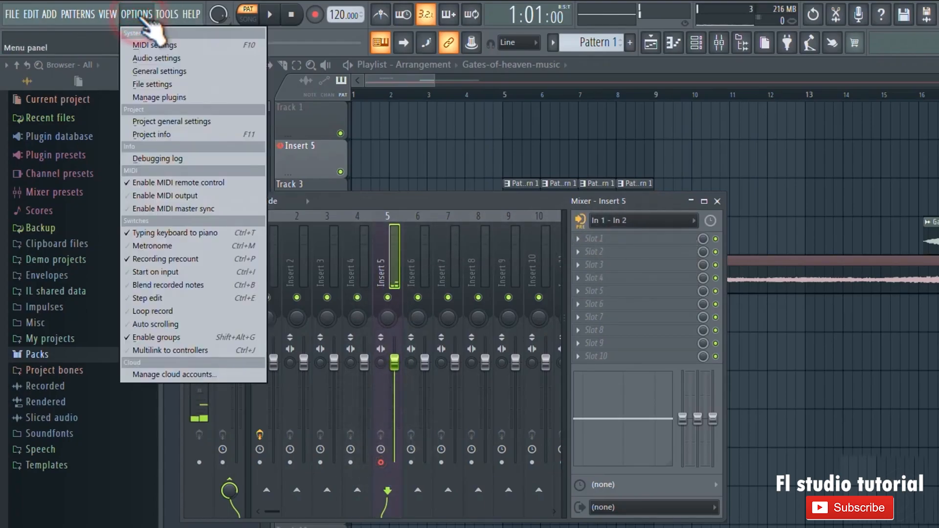
left_click(178, 58)
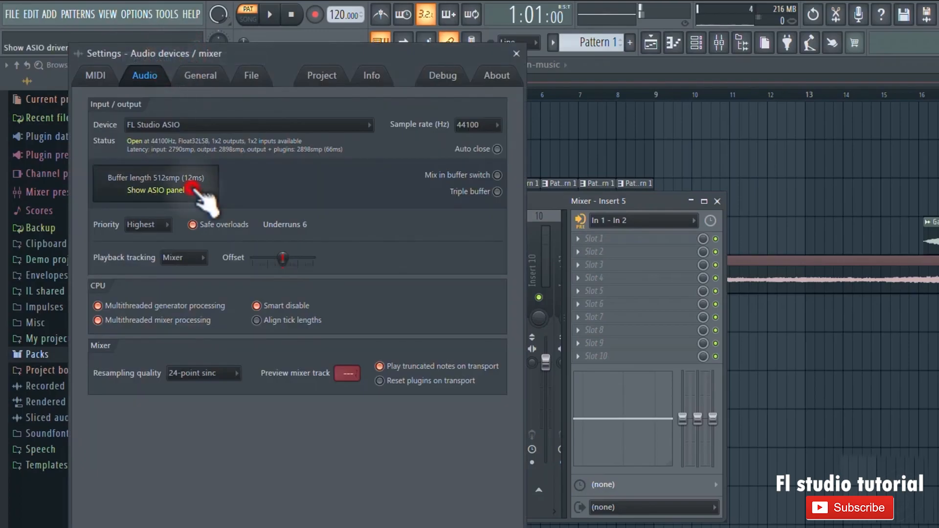
left_click(193, 188)
left_click(306, 268)
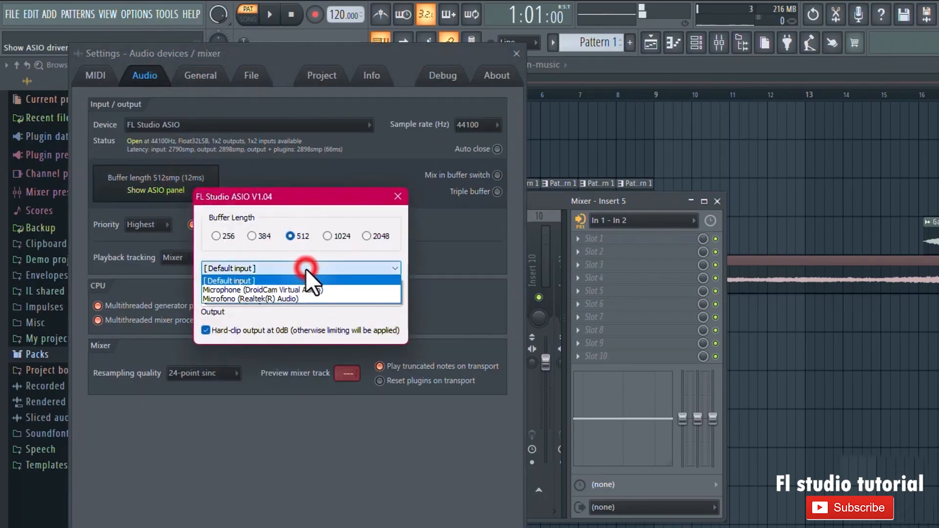
left_click(311, 268)
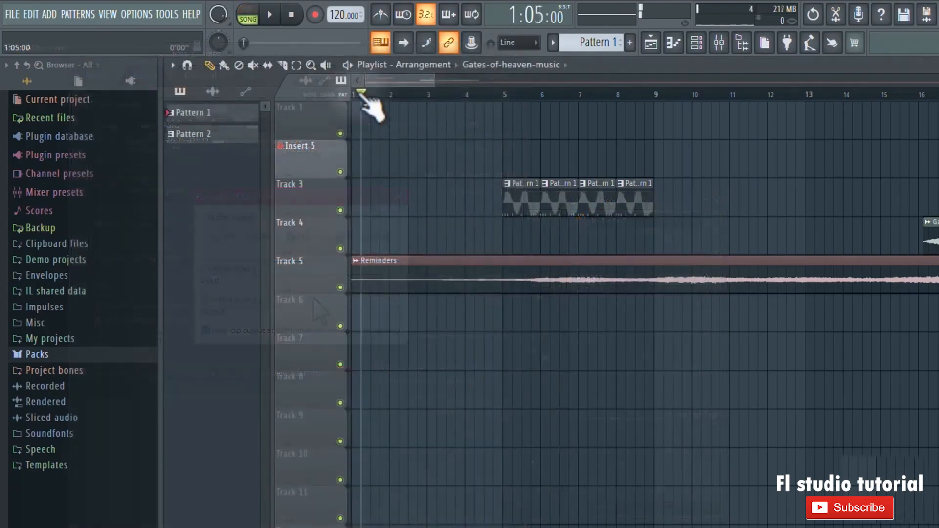
Mute Playlist Tracks 5 and 3, then record audio into the Playlist as an audio clip on the Insert 5 track.
left_click(340, 287)
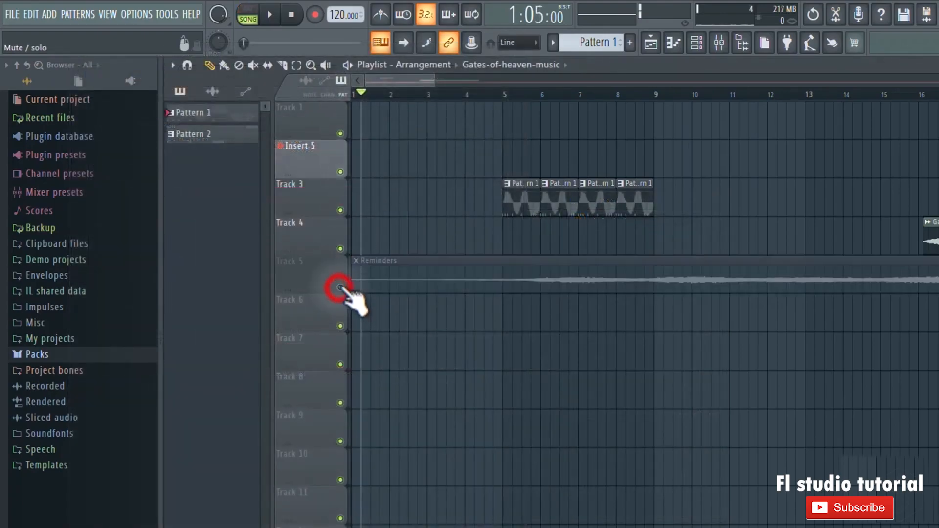
left_click(341, 210)
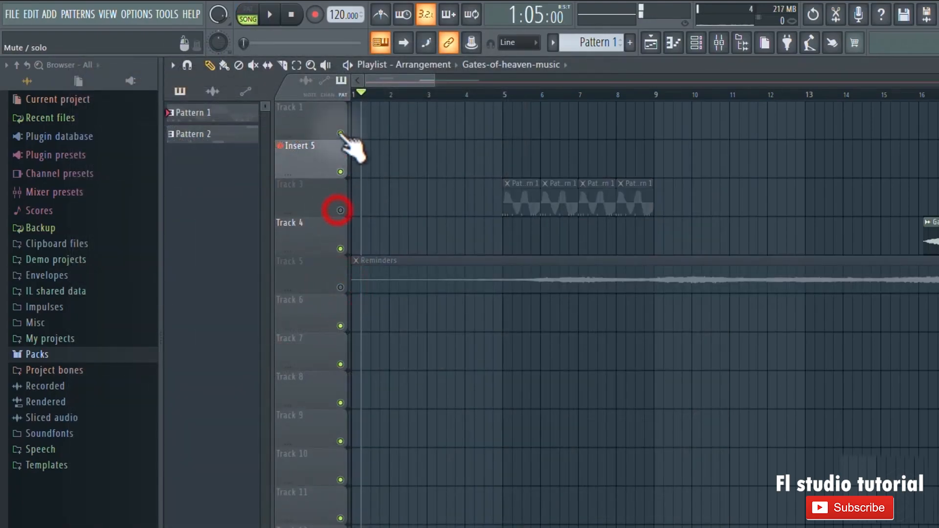
left_click(315, 15)
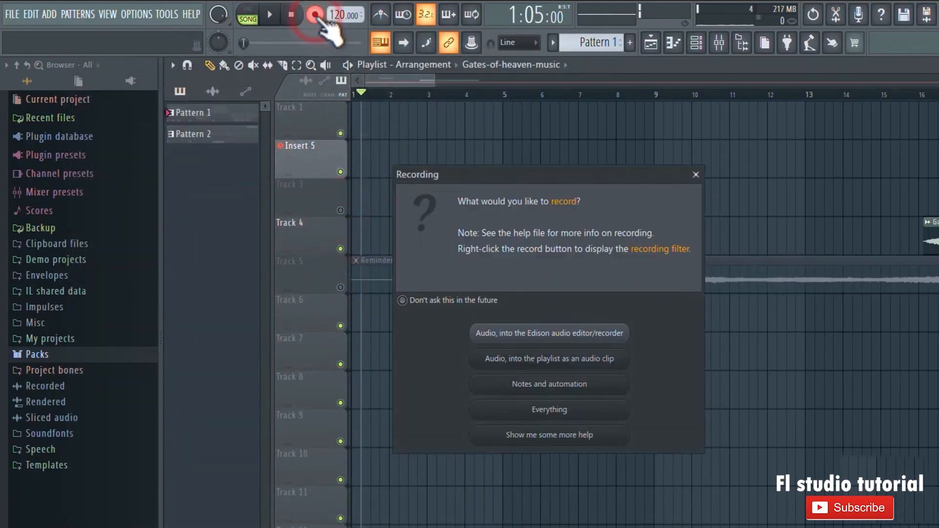
left_click(550, 359)
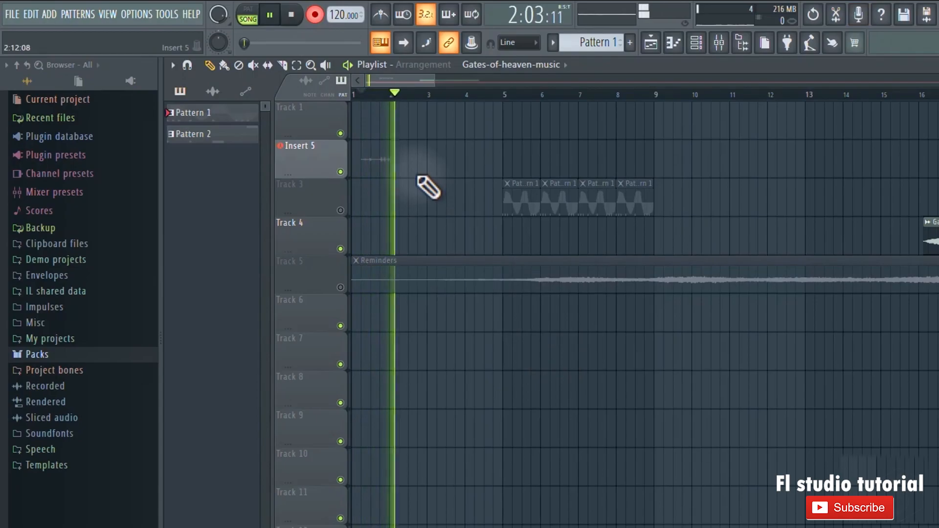
left_click(317, 17)
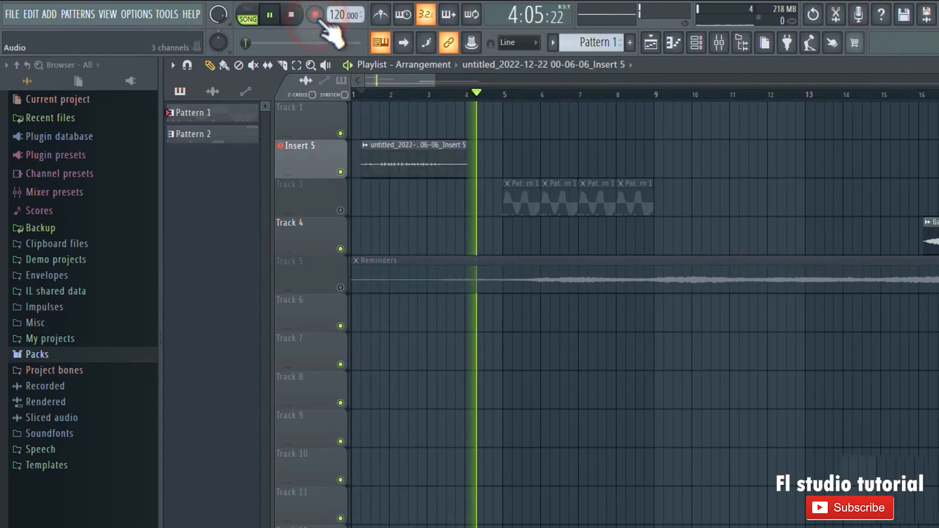
left_click(291, 15)
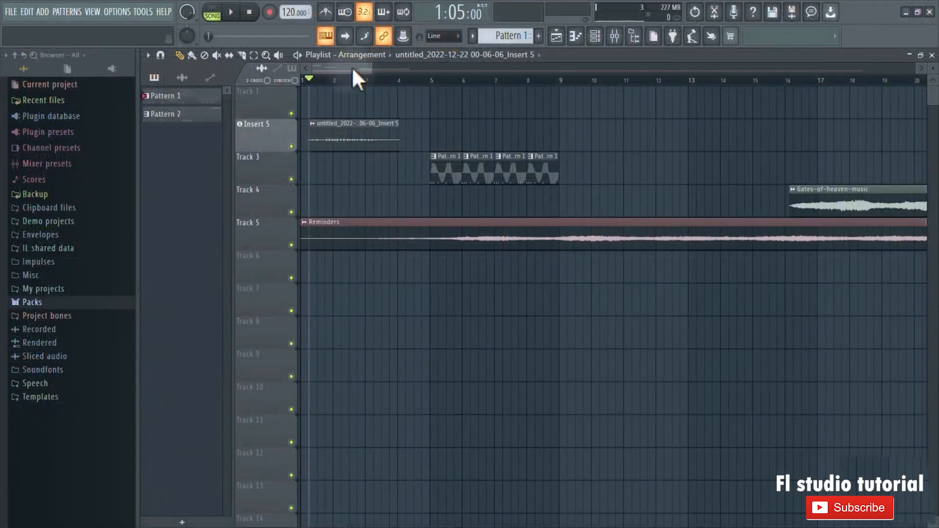
Look through the file types available for saving the project under a new name.
left_click_drag(412, 80, 340, 69)
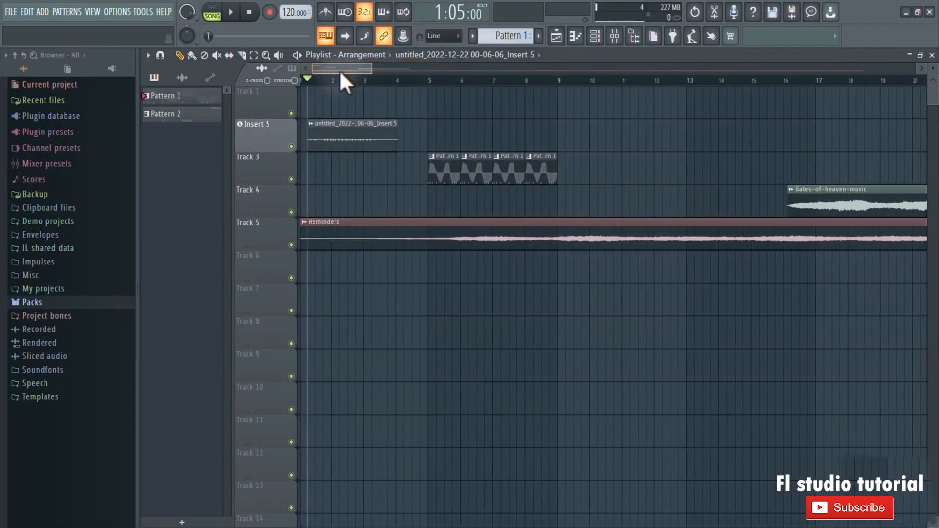
key("ctrl+shift+s")
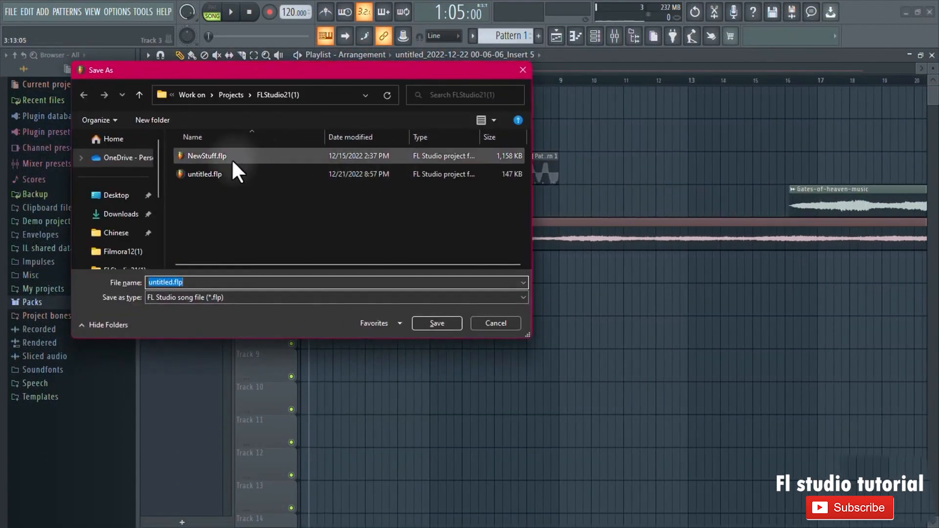
left_click(198, 297)
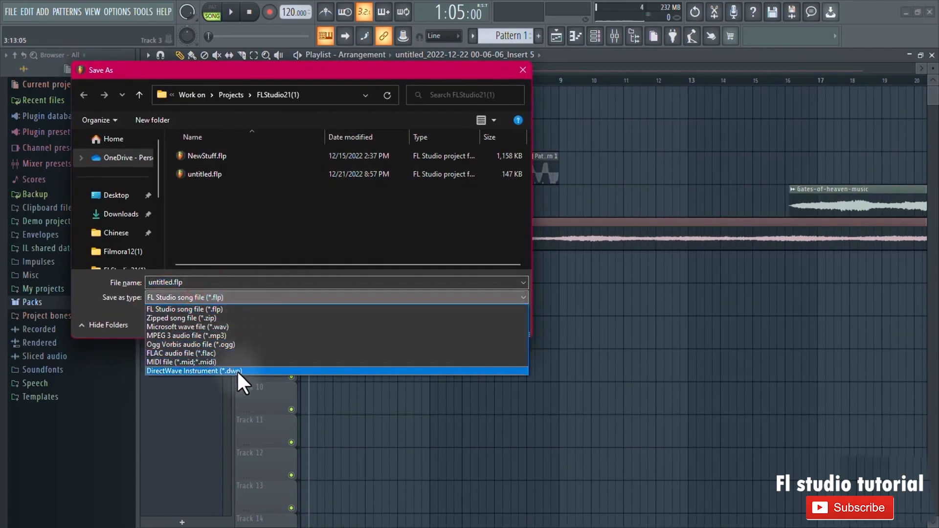
left_click(230, 301)
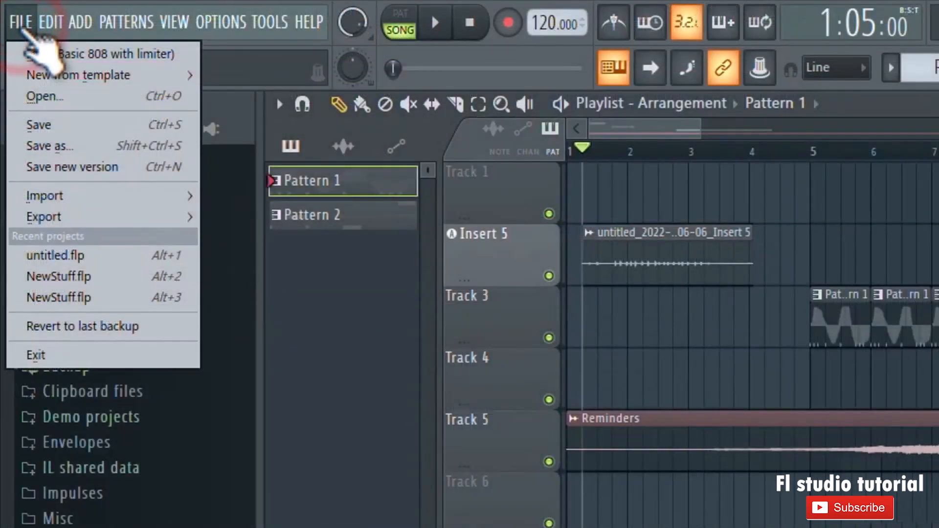
Set up a Wave file export of the project as untitled.wav in the FLStudio21(1) folder.
left_click(71, 216)
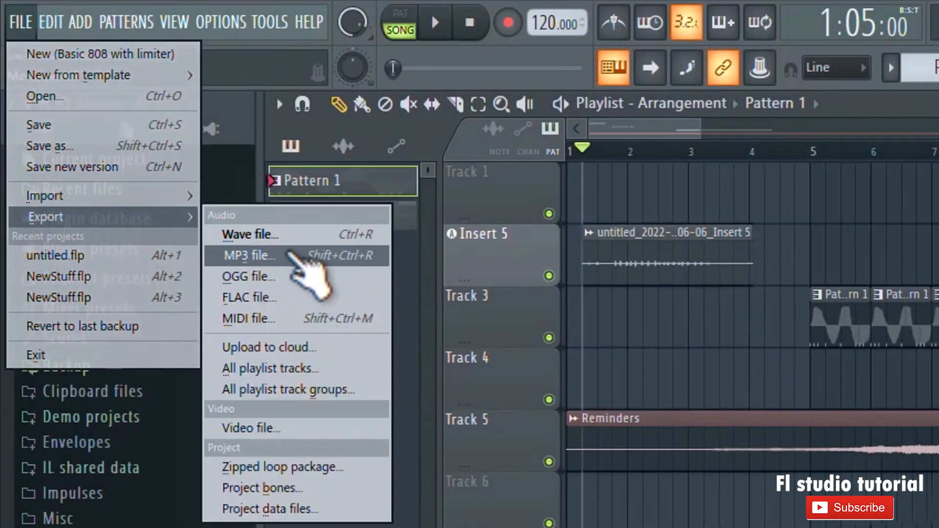
left_click(228, 234)
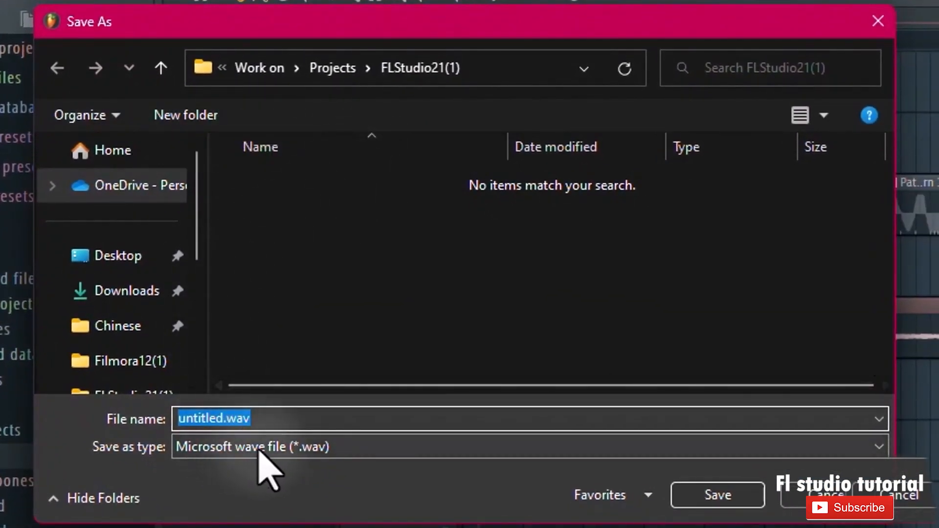
left_click(717, 495)
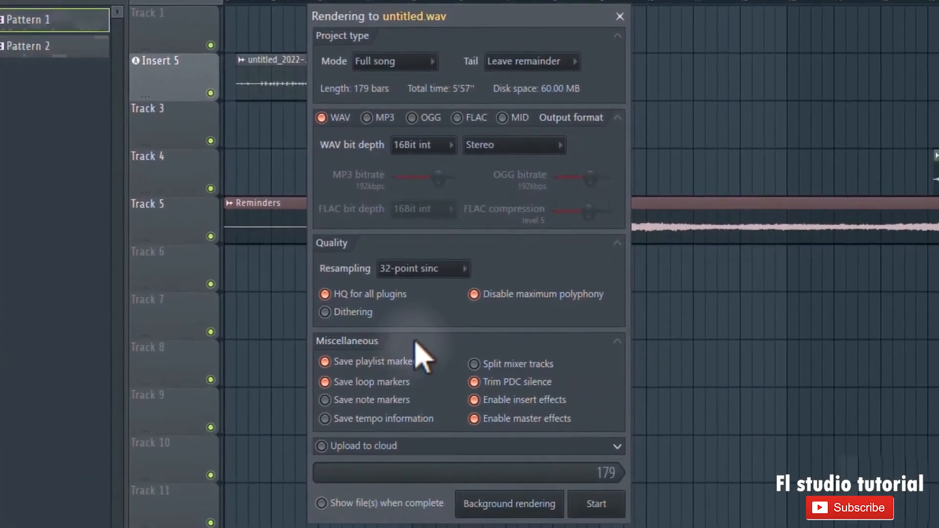
Examine the render options for WAV bit depth, stereo or mono output, resampling quality and project mode.
left_click(614, 200)
left_click(433, 162)
left_click(560, 145)
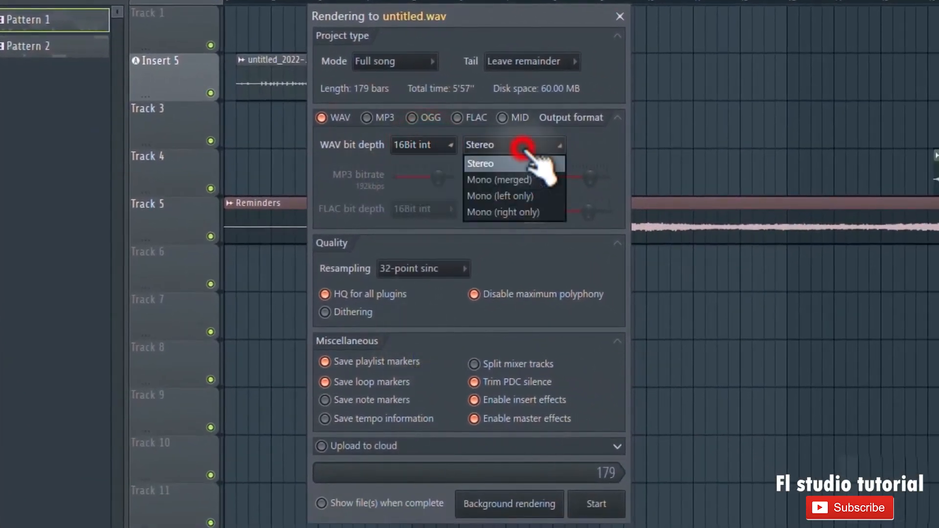
left_click(562, 143)
left_click(464, 269)
left_click(496, 258)
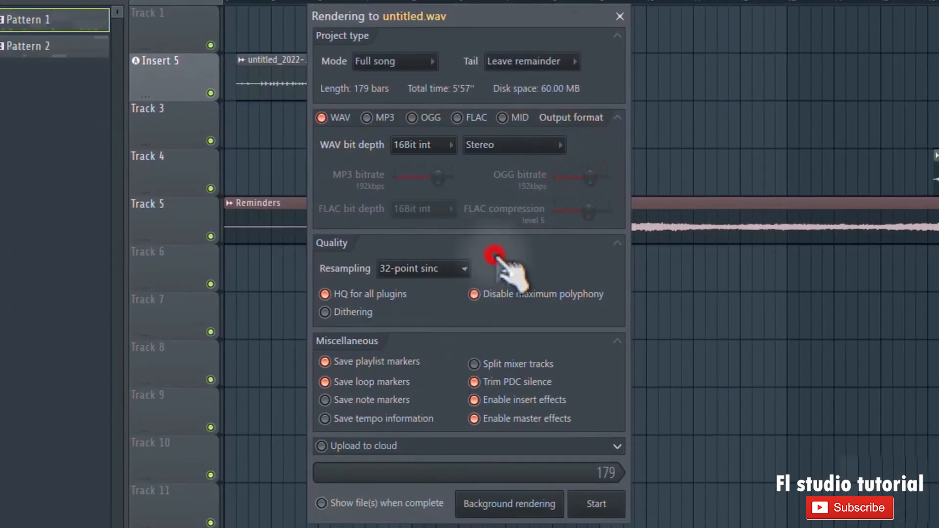
left_click(421, 65)
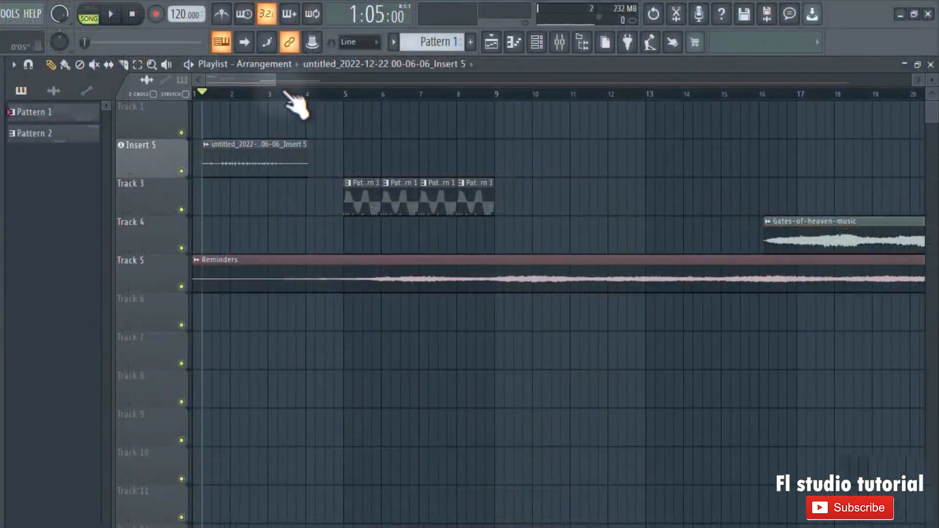
left_click_drag(244, 80, 222, 90)
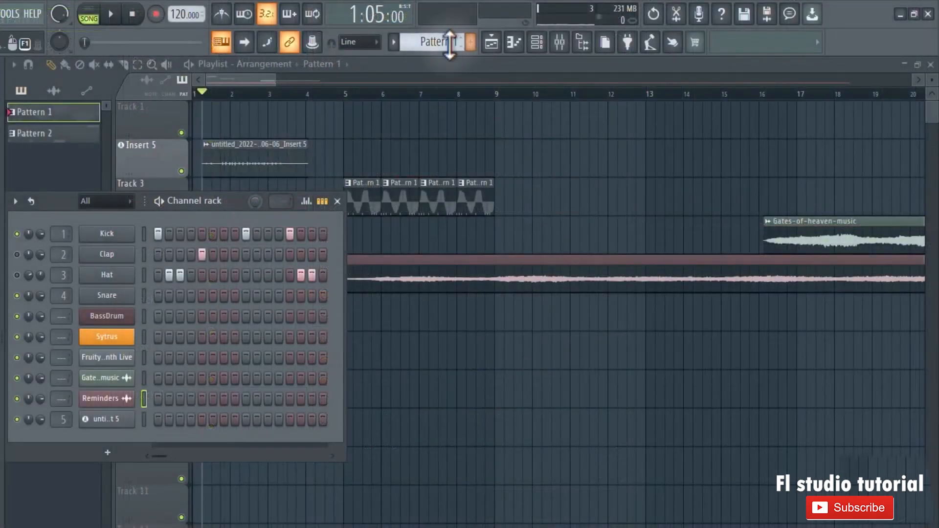
left_click_drag(445, 46, 444, 41)
left_click(189, 171)
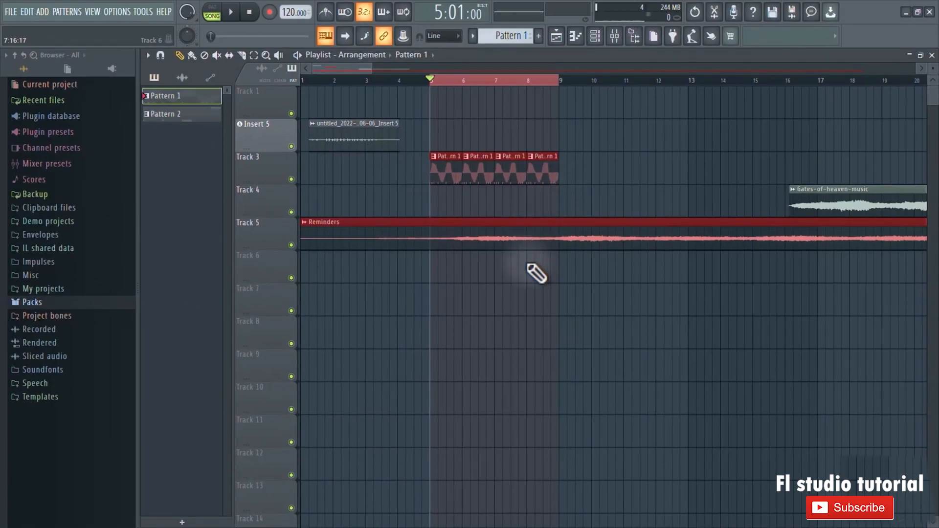
Clear the time selection over the Pattern 1 clips from bar 5 to bar 9 in the Playlist.
left_click_drag(561, 81, 432, 85)
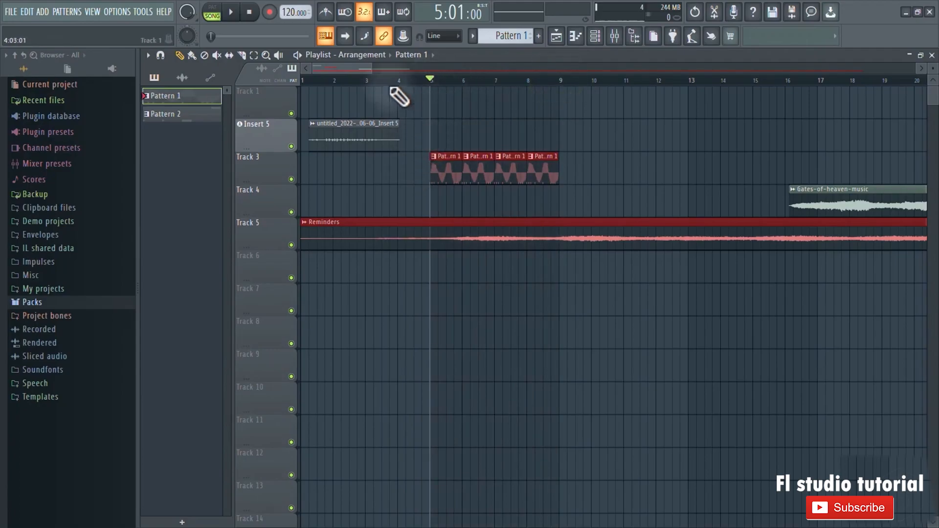
left_click_drag(351, 68, 422, 82)
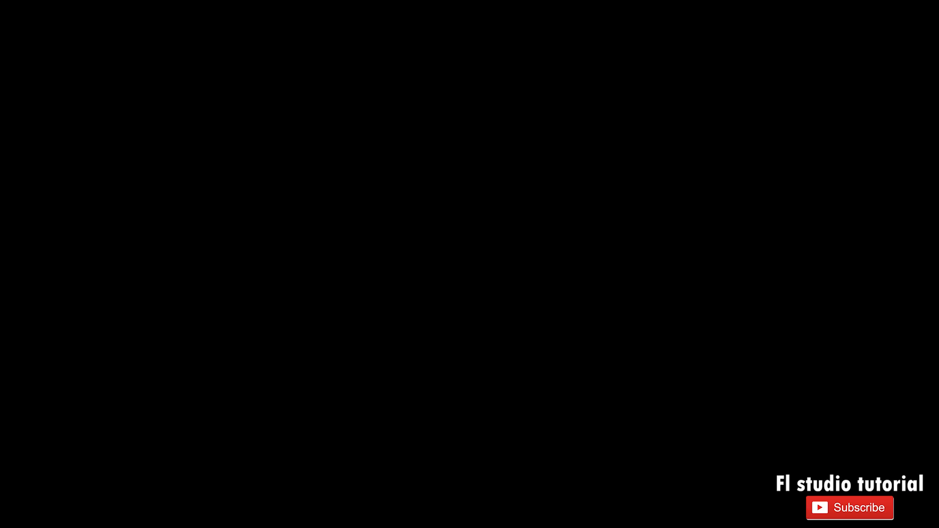